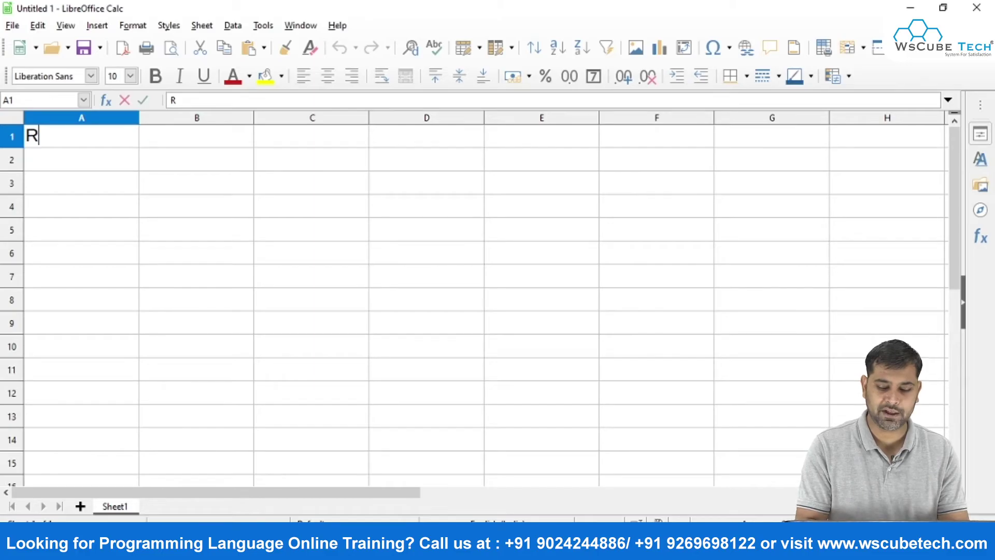
# Enter the headings Rno, Name, Hindi, English, Maths and IT across A1:F1.
pyautogui.press('Return')
pyautogui.press('Up')
pyautogui.press('Right')
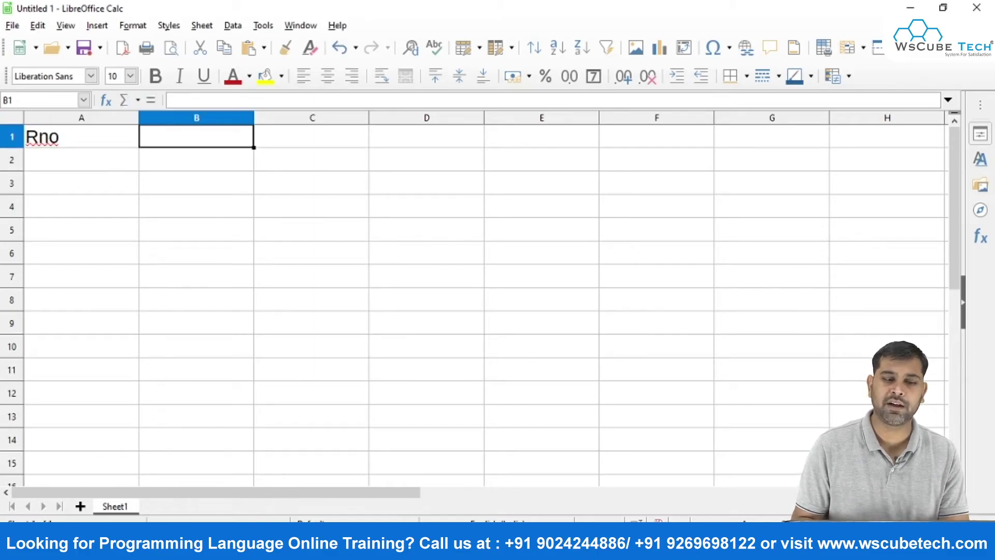
pyautogui.write('Name')
pyautogui.press('Right')
pyautogui.write('Hindi')
pyautogui.press('Right')
pyautogui.write('English')
pyautogui.press('Right')
pyautogui.write('Math')
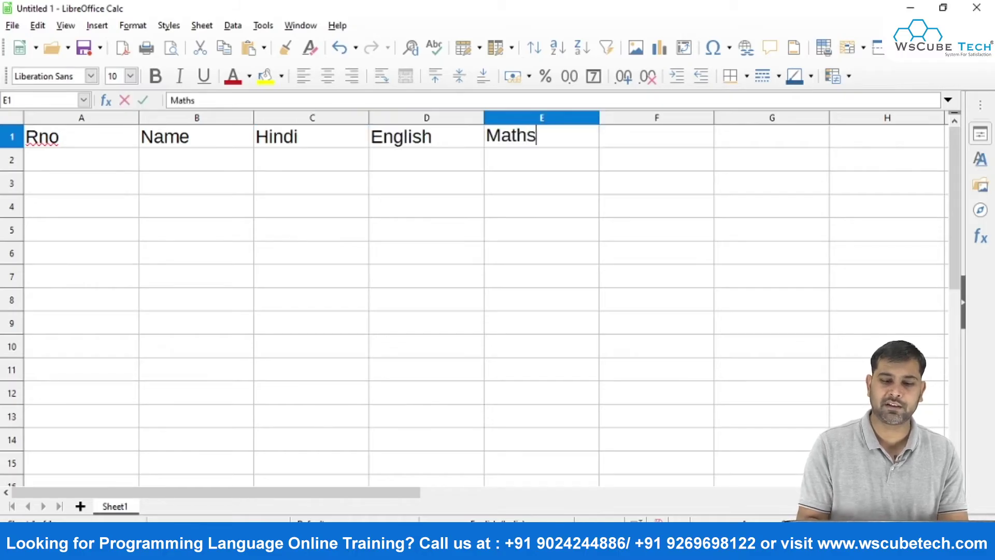
pyautogui.write('s')
pyautogui.press('Right')
pyautogui.write('IT')
pyautogui.press('Return')
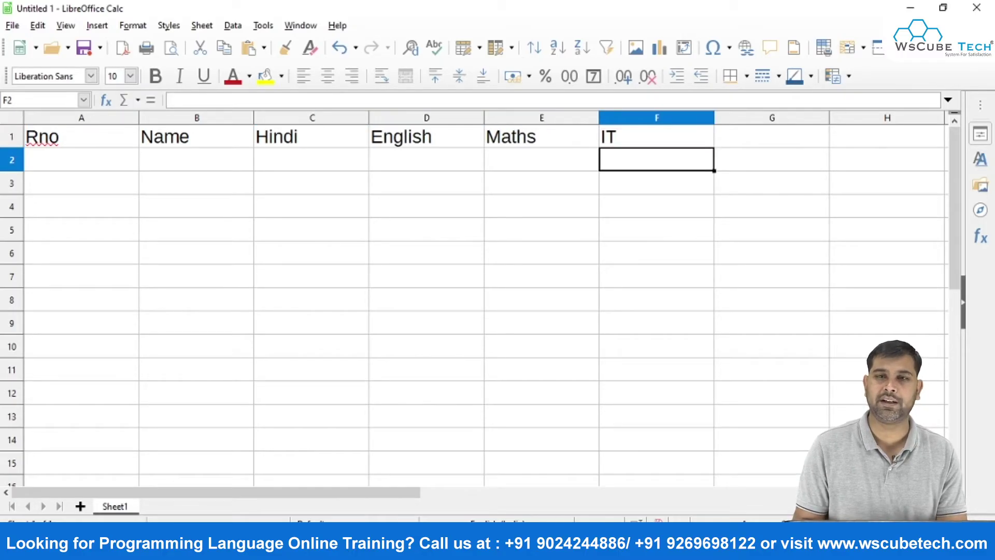
# Fill roll numbers 1 to 5 down A2:A6.
pyautogui.press('Left')
pyautogui.press('Left')
pyautogui.press('Left')
pyautogui.press('Left')
pyautogui.press('Left')
pyautogui.write('1')
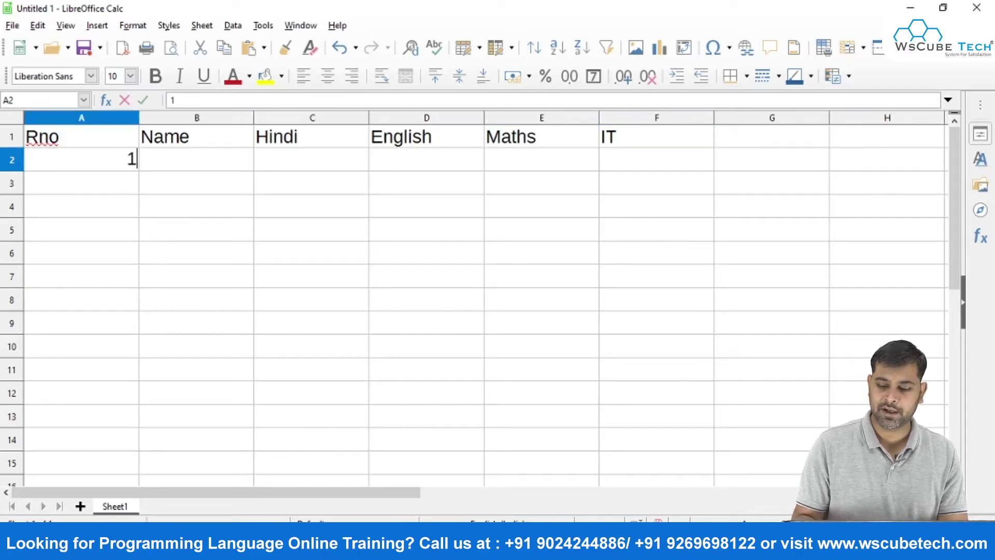
pyautogui.press('Return')
pyautogui.write('2')
pyautogui.press('Return')
pyautogui.write('3')
pyautogui.press('Return')
pyautogui.write('4')
pyautogui.press('Return')
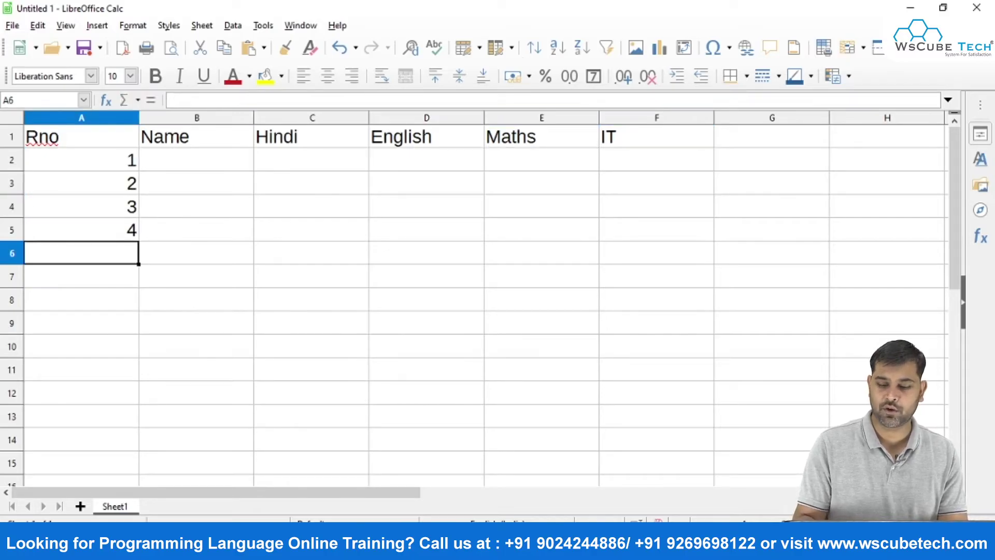
pyautogui.write('5')
pyautogui.press('Return')
# Type the five student names down B2:B6, then move to the first IT mark cell.
pyautogui.press('Right')
pyautogui.press('Up')
pyautogui.press('Up')
pyautogui.press('Up')
pyautogui.press('Up')
pyautogui.press('Up')
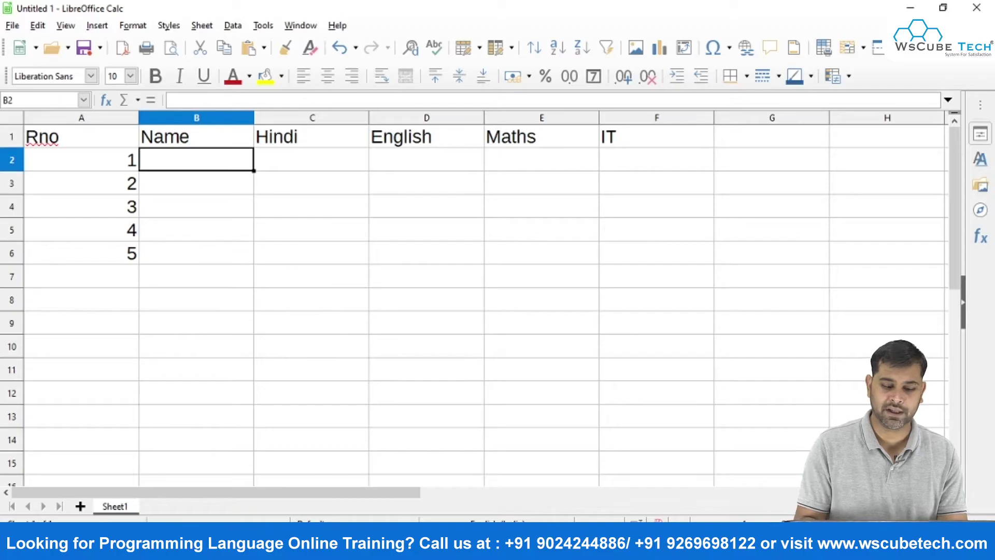
pyautogui.write('Rahulk')
pyautogui.press('BackSpace')
pyautogui.press('Return')
pyautogui.write('Kamal')
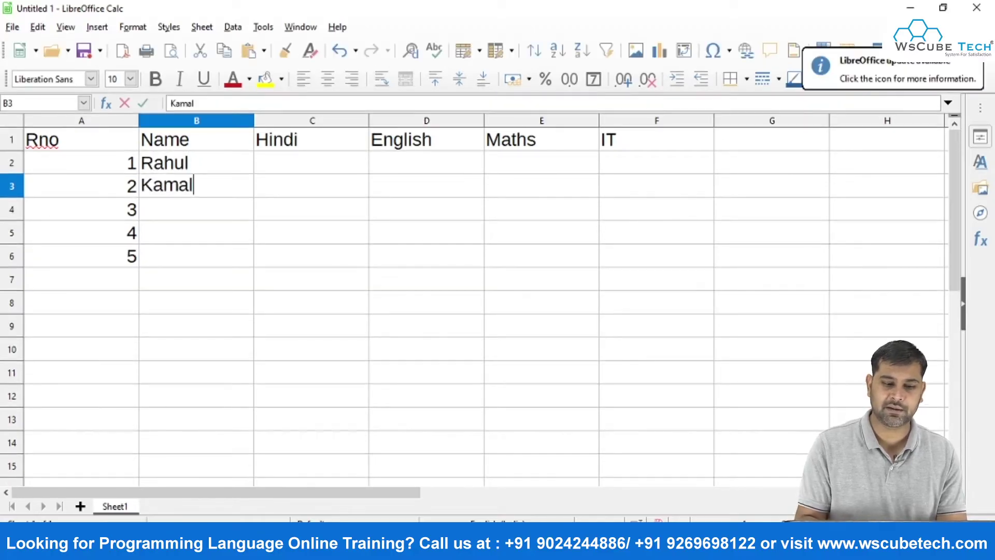
pyautogui.press('Return')
pyautogui.write('Tushar')
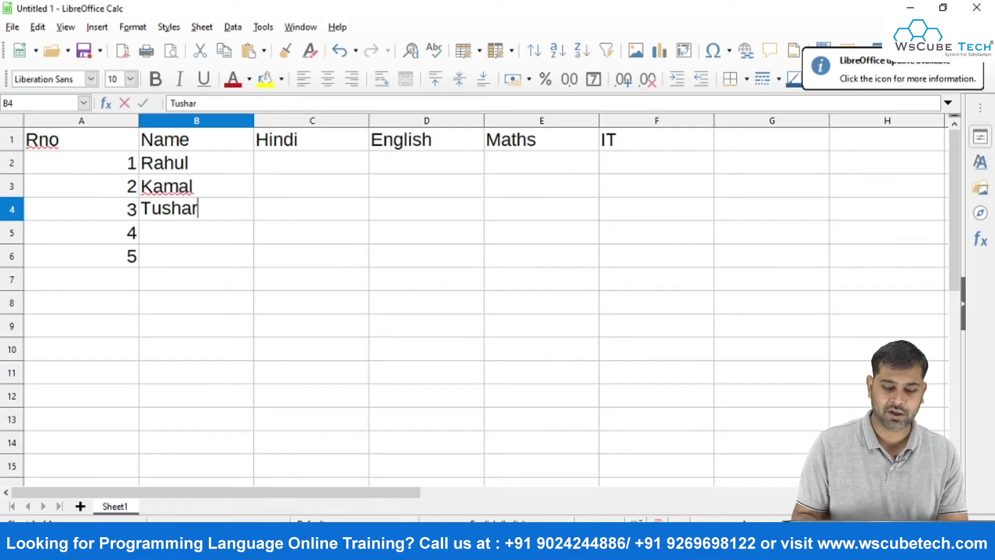
pyautogui.press('Return')
pyautogui.write('Rajesh')
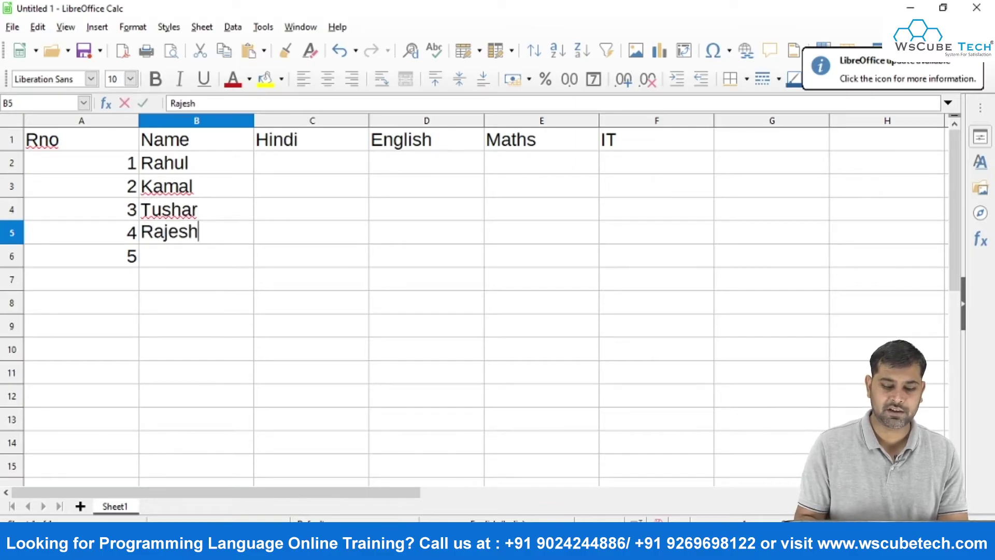
pyautogui.press('Return')
pyautogui.write('Vinay')
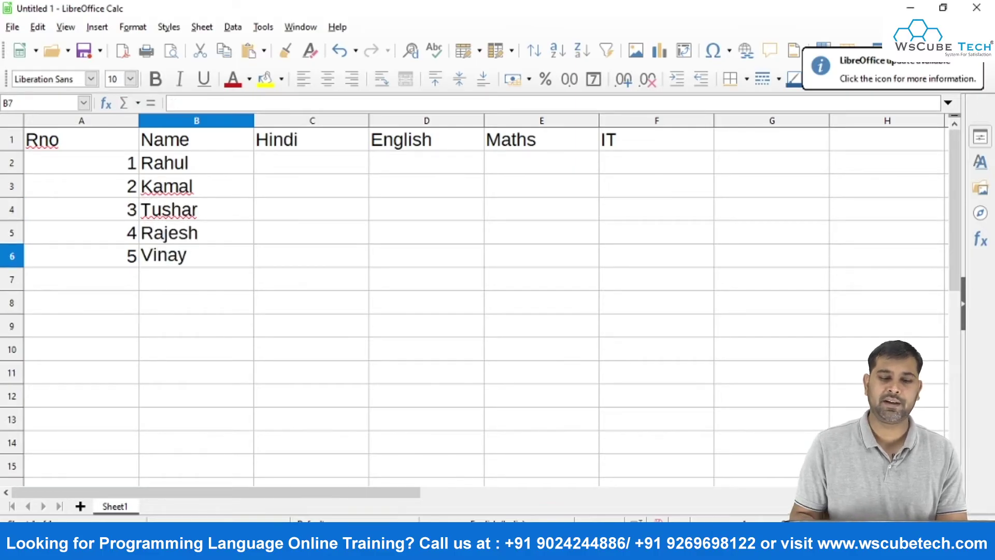
pyautogui.press('Return')
pyautogui.press('Right')
pyautogui.press('Up')
pyautogui.press('Up')
pyautogui.press('Up')
pyautogui.press('Up')
pyautogui.press('Up')
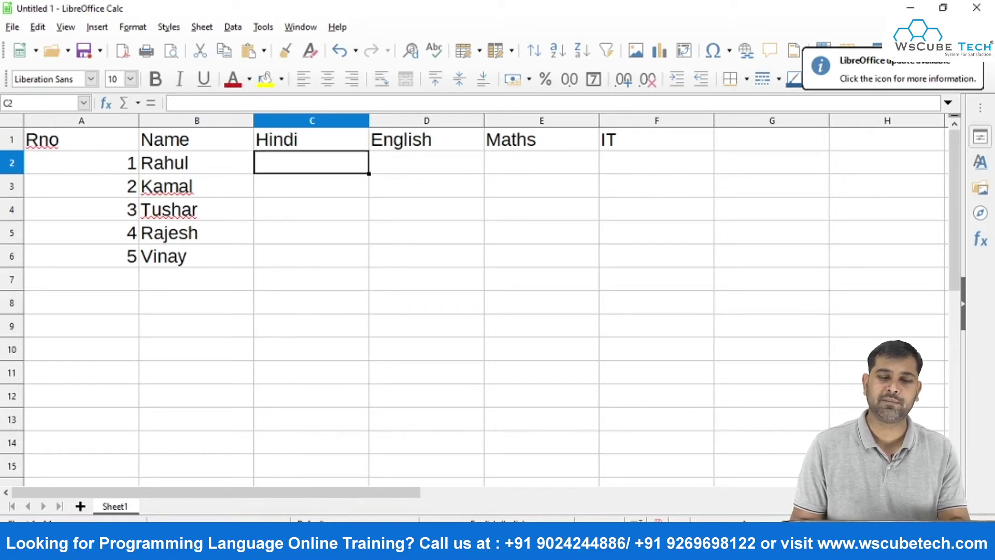
pyautogui.press('Right')
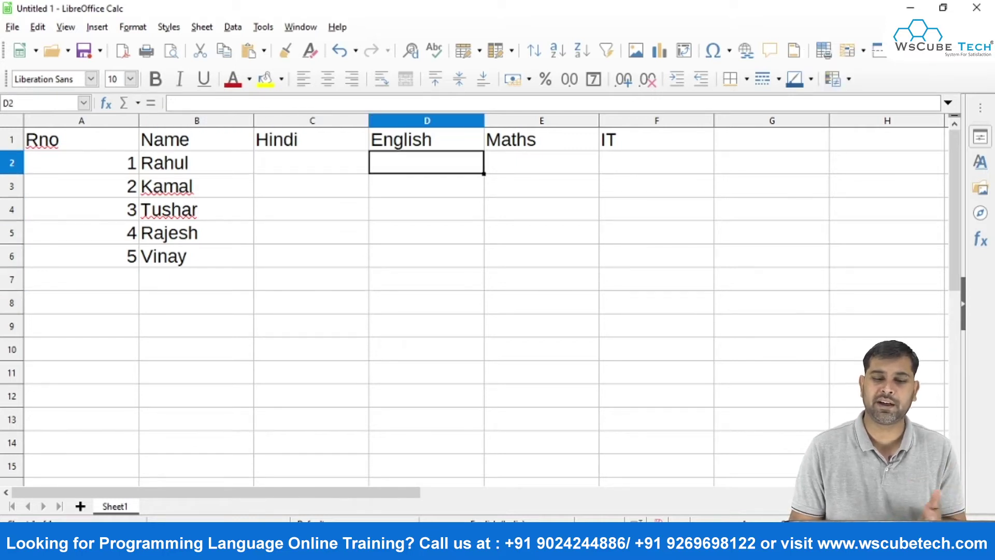
pyautogui.press('Right')
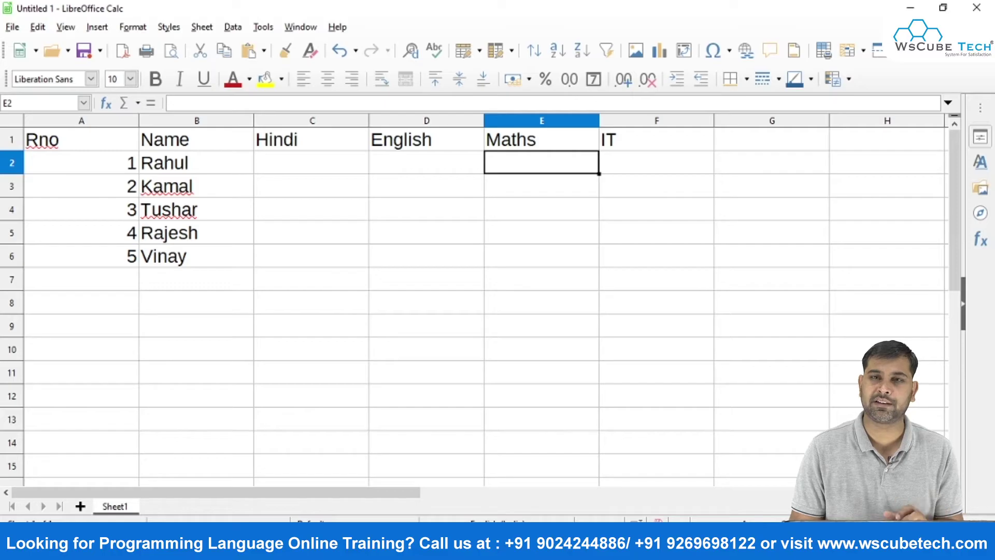
pyautogui.press('Right')
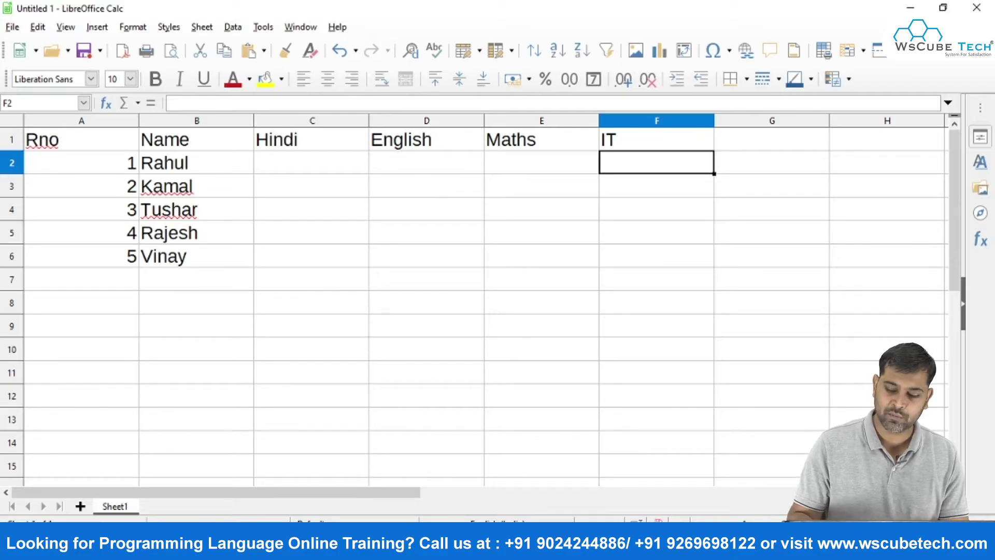
# Enter IT marks 98, 97, 96, 105 and 96 down F2:F6.
pyautogui.write('98')
pyautogui.press('Return')
pyautogui.write('97')
pyautogui.press('Return')
pyautogui.write('96')
pyautogui.press('Return')
pyautogui.write('105')
pyautogui.press('Return')
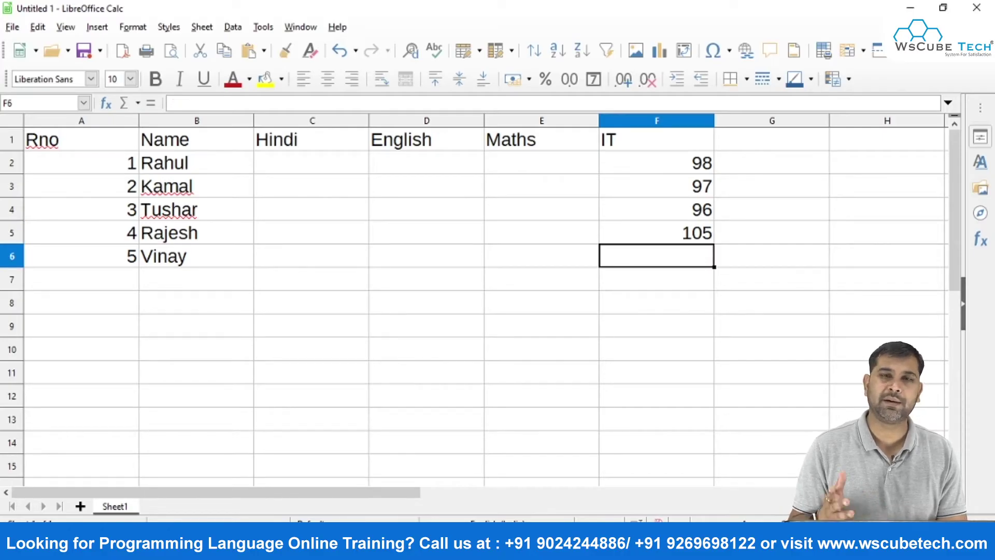
pyautogui.write('96')
pyautogui.press('Return')
# Return to cell A1 and start saving the new spreadsheet.
pyautogui.press('Up')
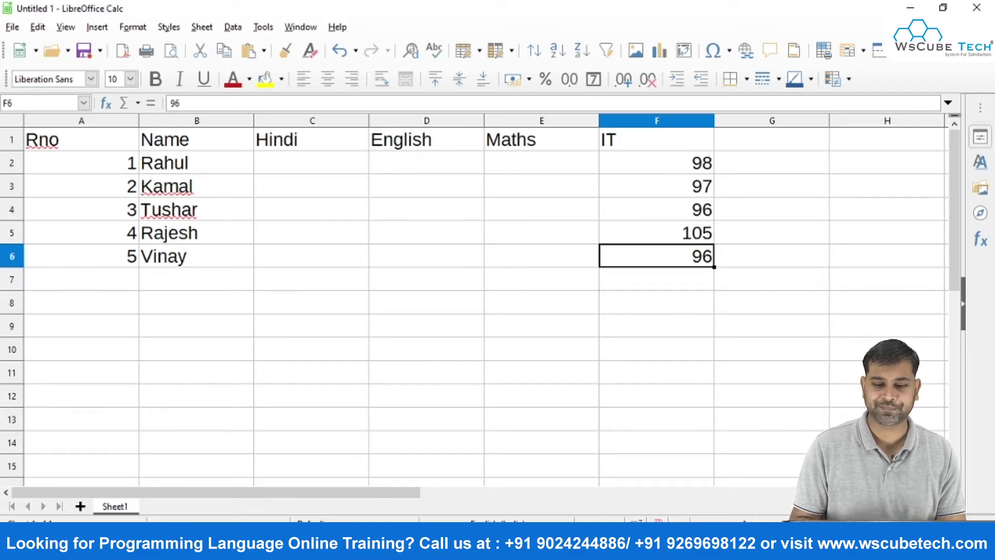
pyautogui.press('Home')
pyautogui.press('Up')
pyautogui.press('Up')
pyautogui.press('Up')
pyautogui.press('Up')
pyautogui.press('Up')
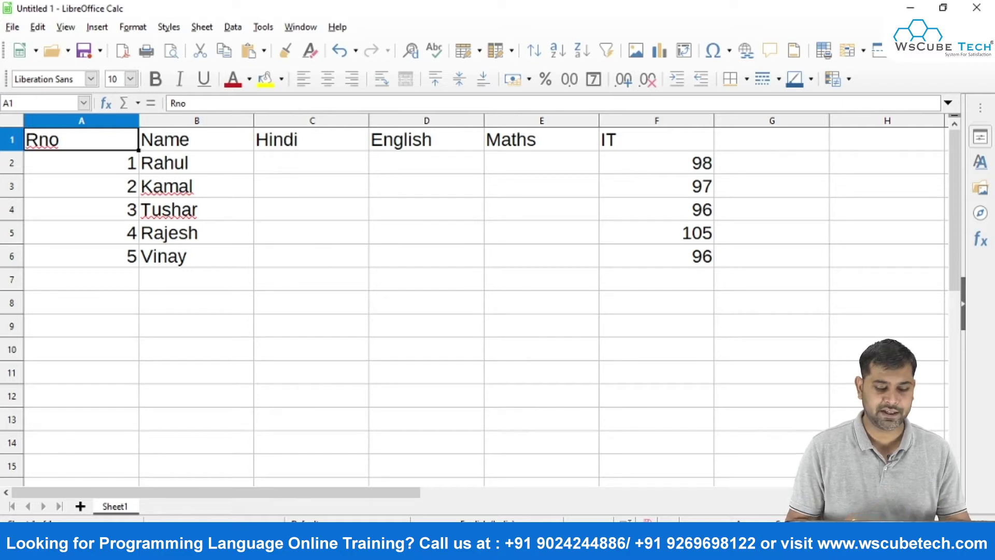
pyautogui.hotkey('ctrl', 's')
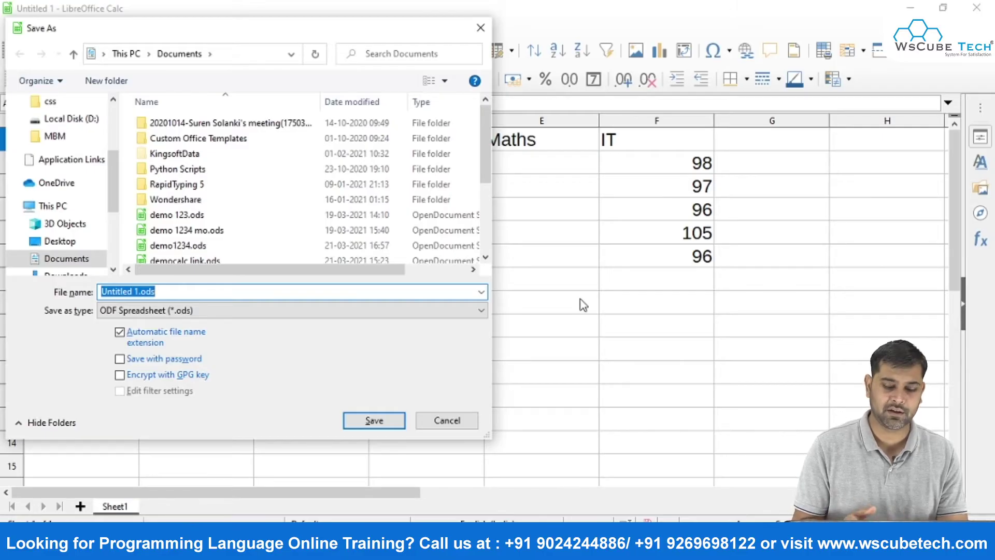
# Save the file as 'trackchanges demo', then move to the Maths mark cell E3.
pyautogui.write('trackchanges demo')
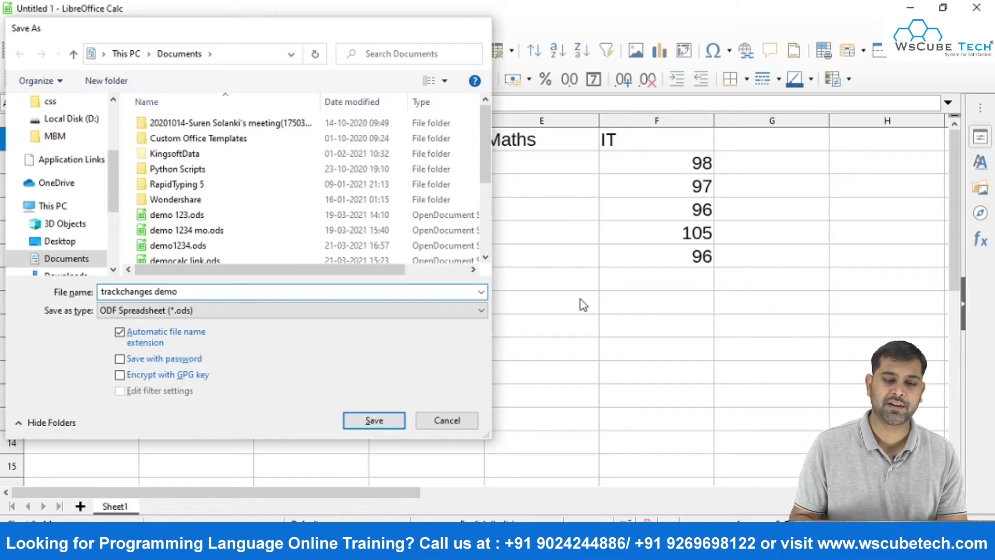
pyautogui.press('Return')
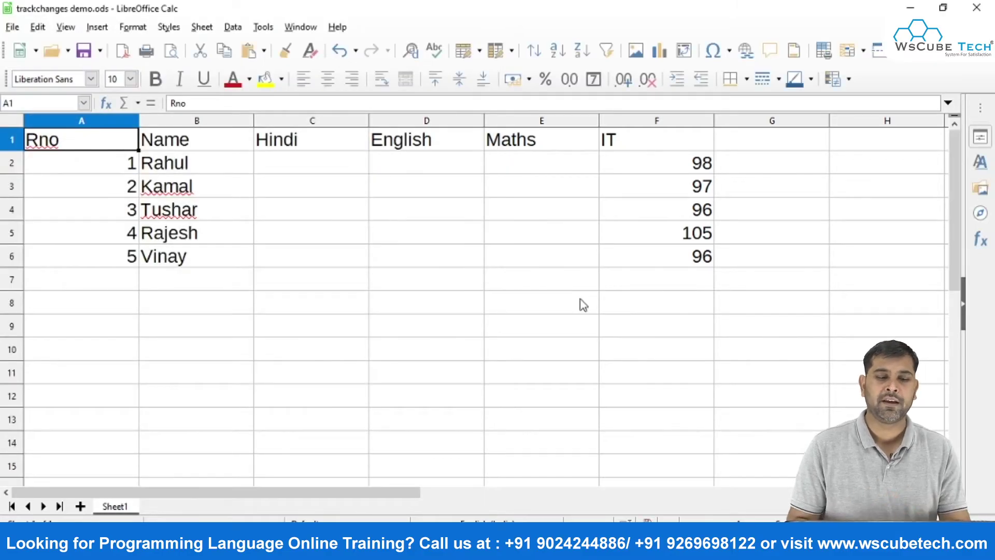
pyautogui.press('Down')
pyautogui.press('Right')
pyautogui.press('Right')
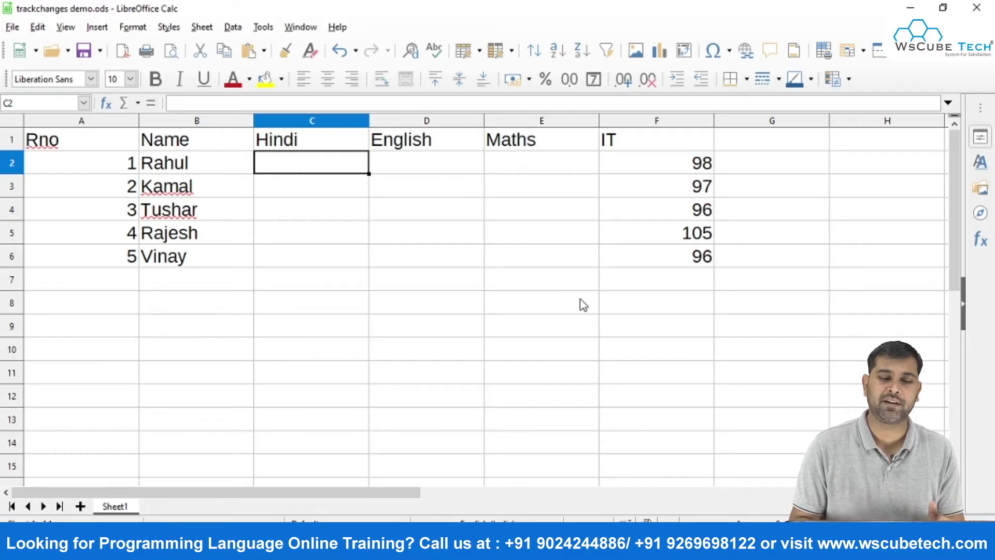
pyautogui.press('Down')
pyautogui.press('Left')
pyautogui.press('Right')
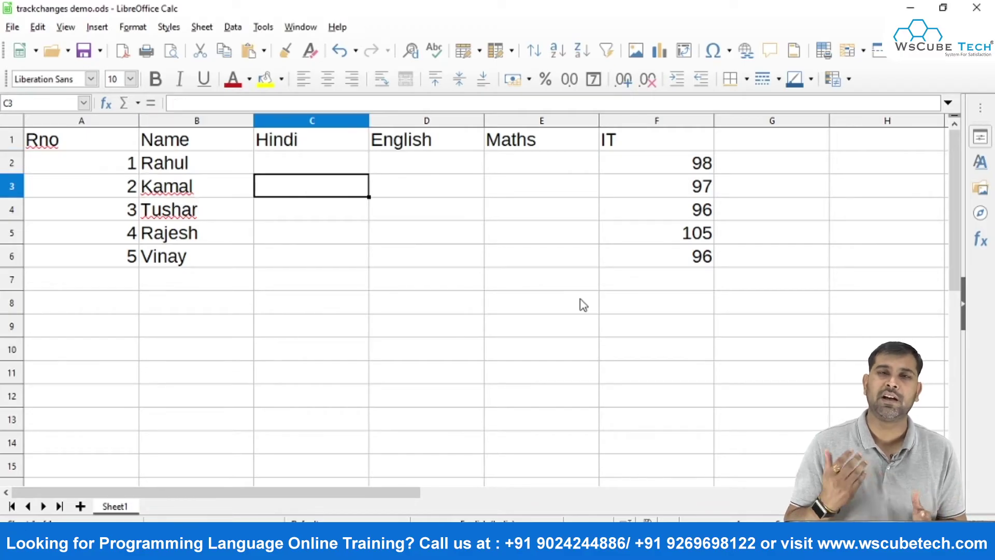
pyautogui.press('Right')
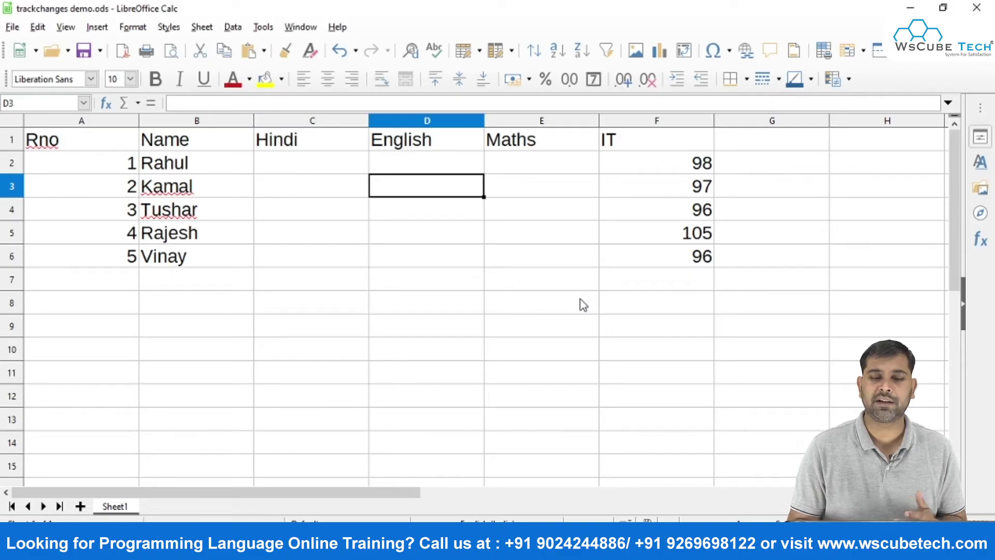
pyautogui.press('Left')
pyautogui.press('Right')
pyautogui.press('Right')
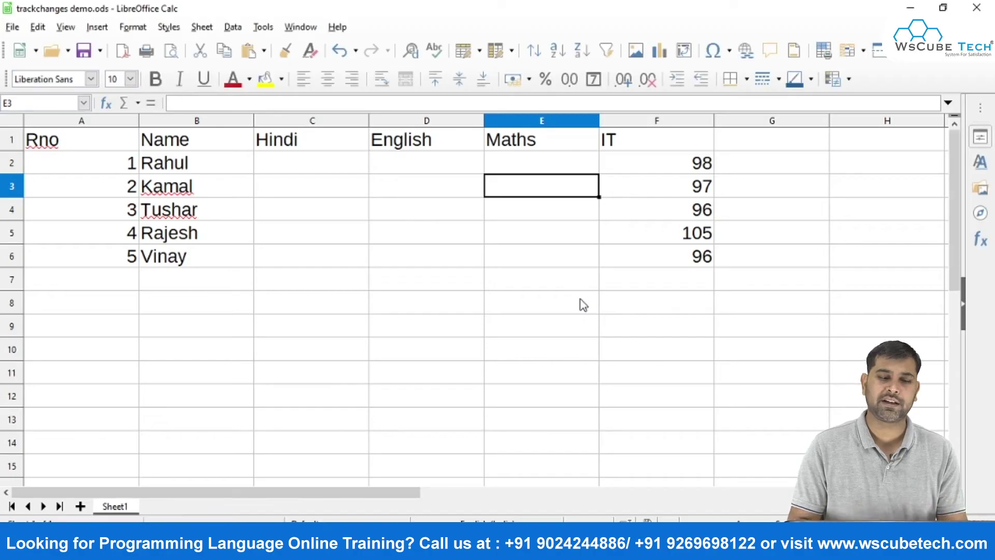
# Enable Edit > Track Changes > Record, then close and reopen trackchanges demo.
pyautogui.click(40, 29)
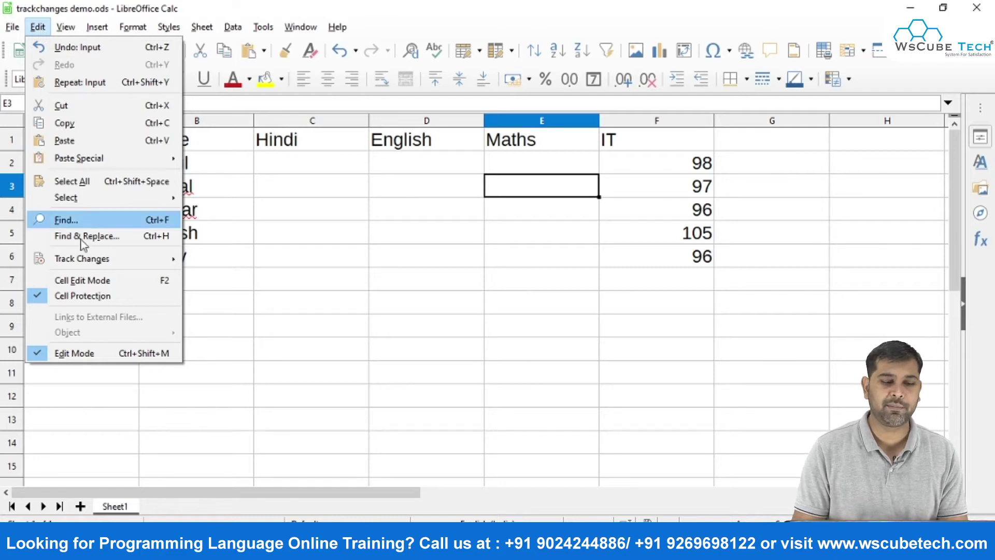
pyautogui.moveTo(81, 259)
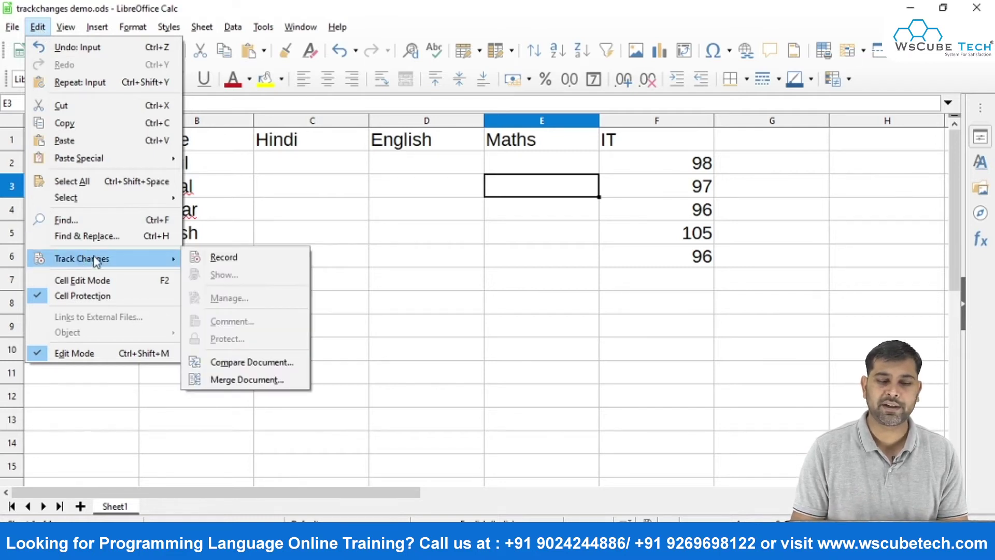
pyautogui.click(209, 258)
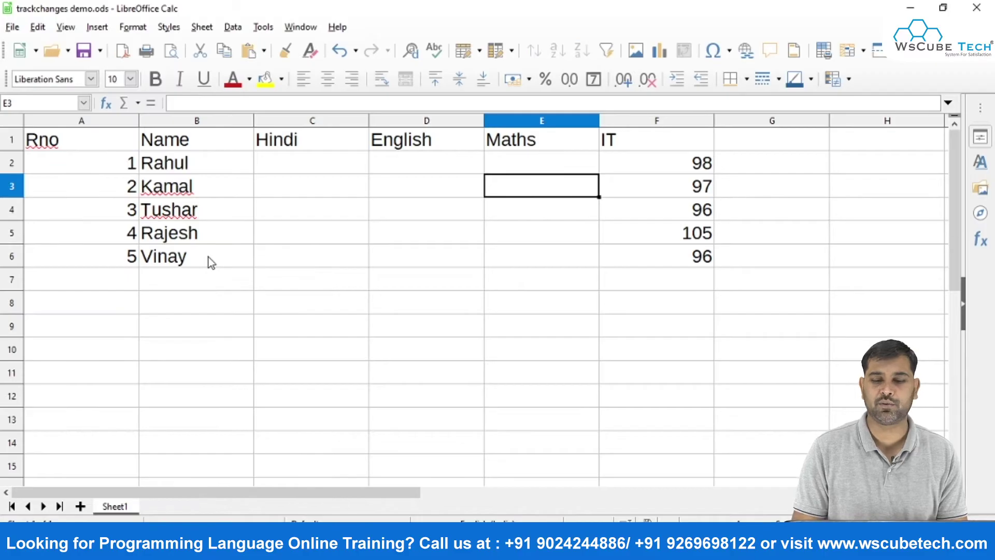
pyautogui.click(378, 241)
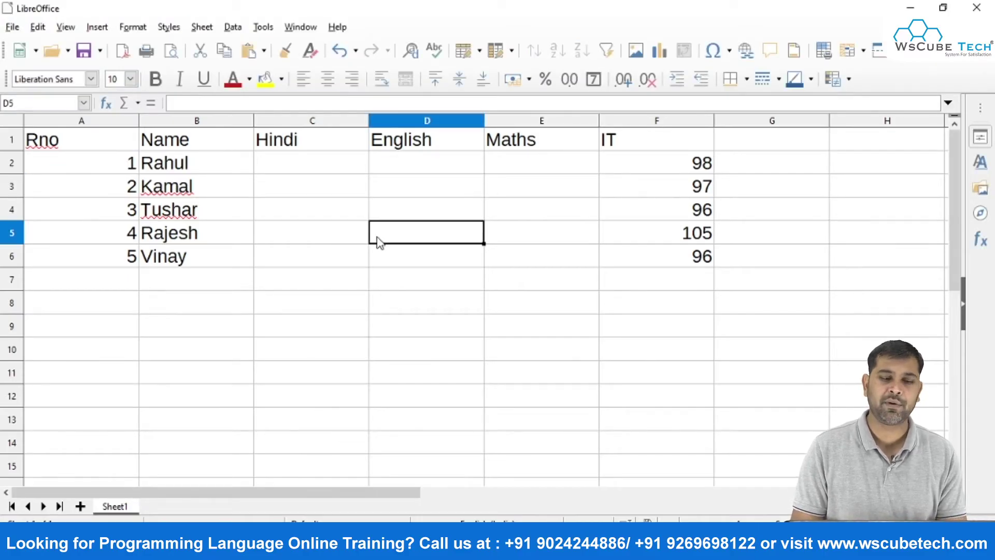
pyautogui.hotkey('ctrl', 'w')
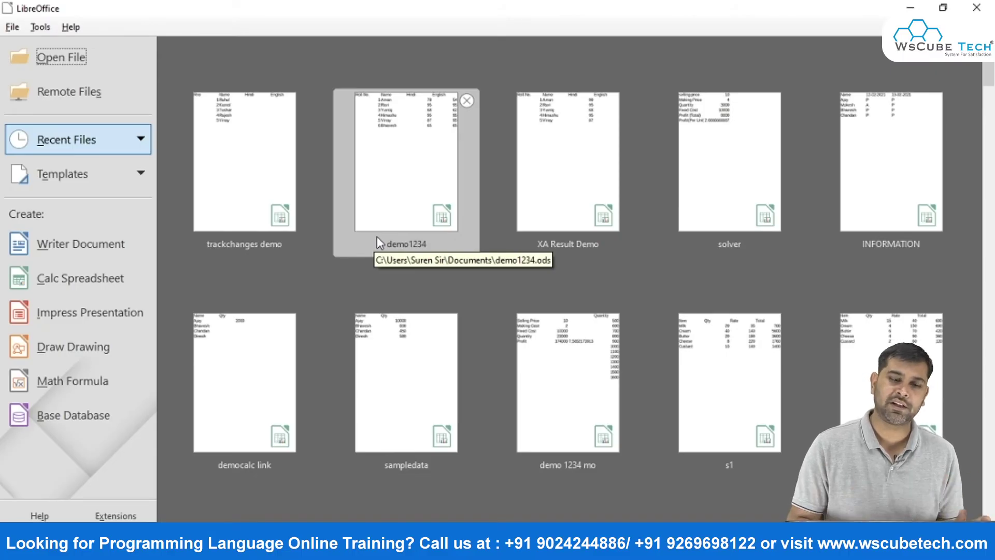
pyautogui.click(252, 175)
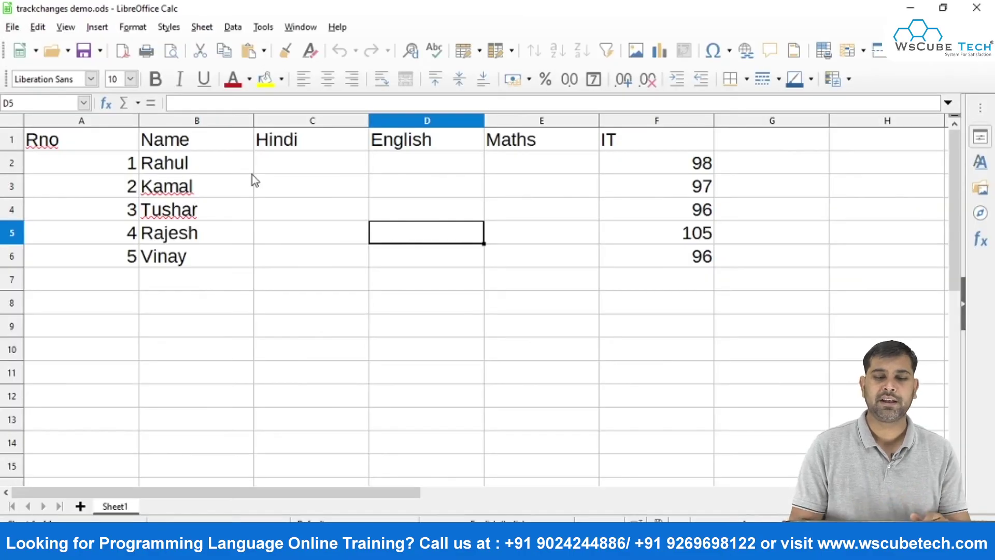
# Enter English marks 97, 96, 94, 85 and 95 down D2:D6.
pyautogui.click(400, 167)
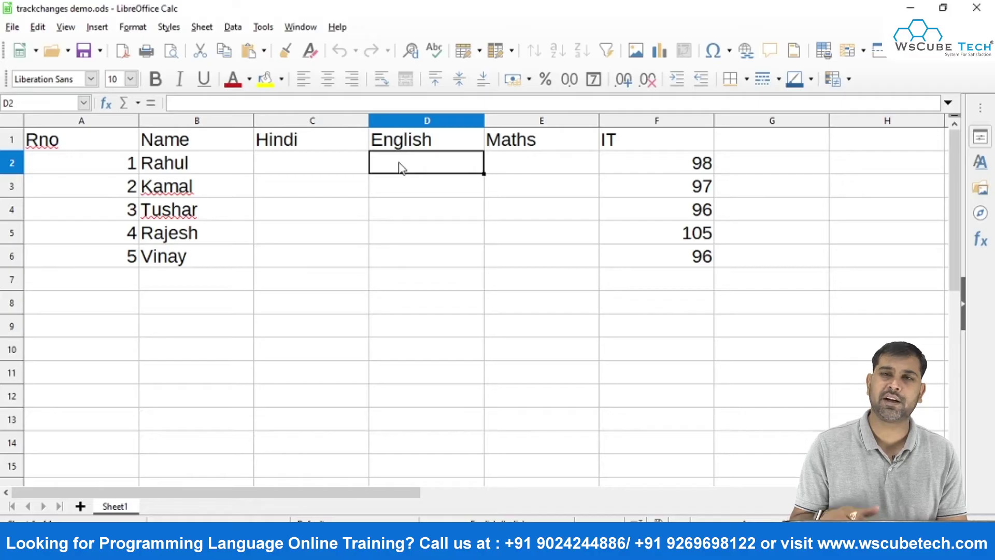
pyautogui.write('97')
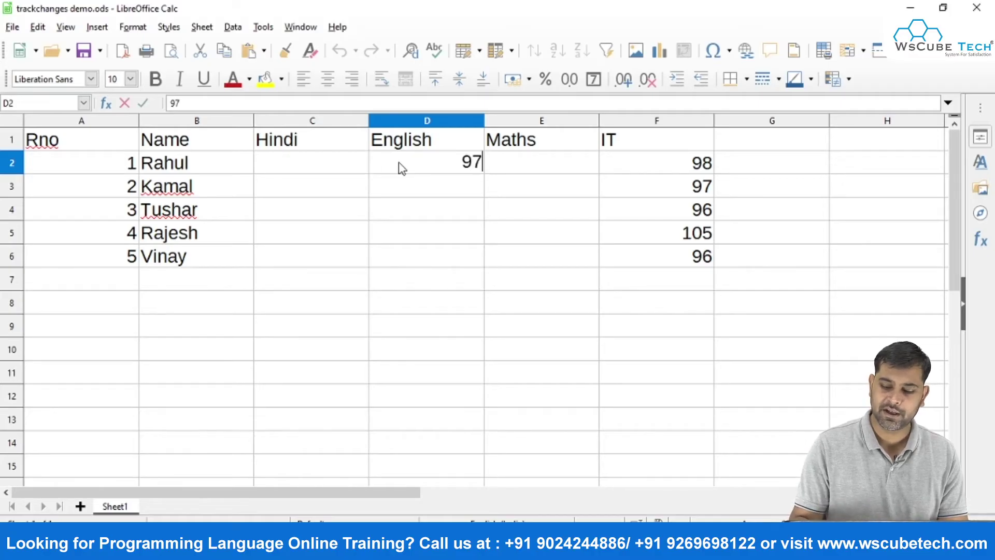
pyautogui.press('Return')
pyautogui.write('96')
pyautogui.press('Return')
pyautogui.write('94')
pyautogui.press('Return')
pyautogui.write('85')
pyautogui.press('Return')
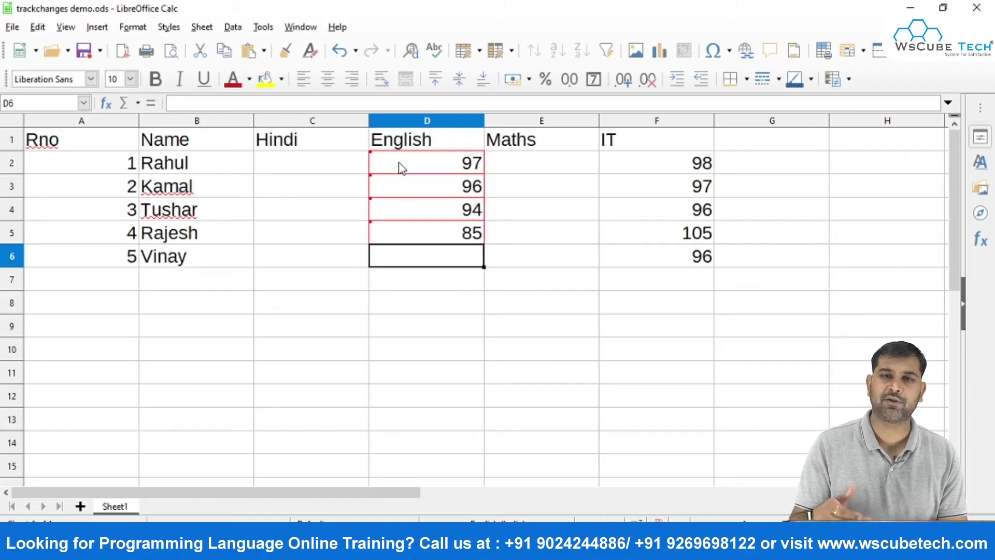
pyautogui.write('95')
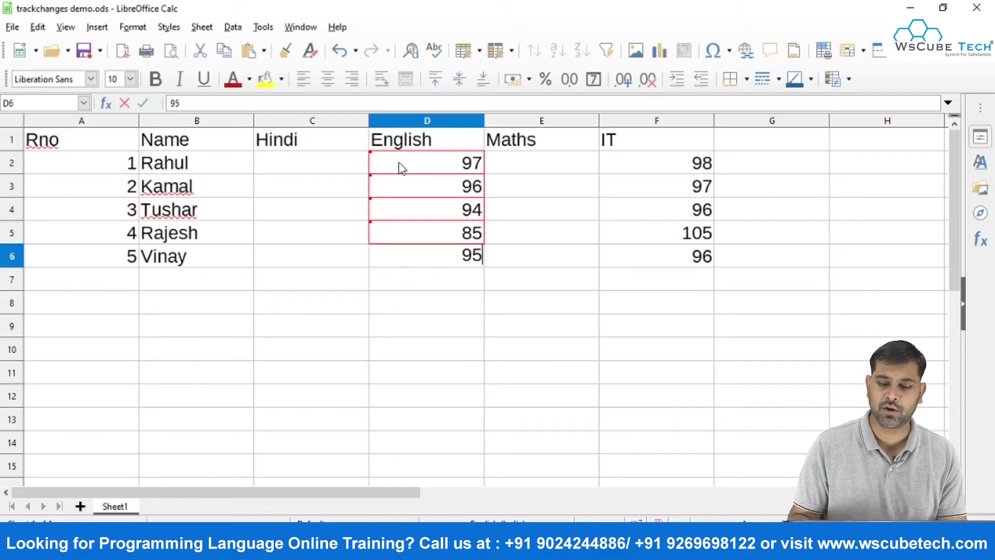
pyautogui.press('Return')
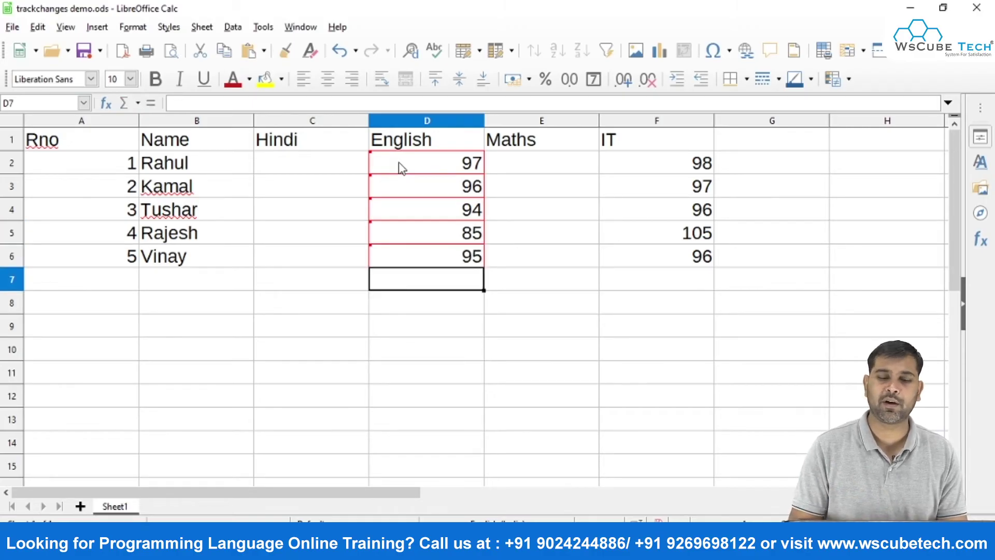
# Correct the IT mark in F5 from 105 to 95.
pyautogui.moveTo(471, 195)
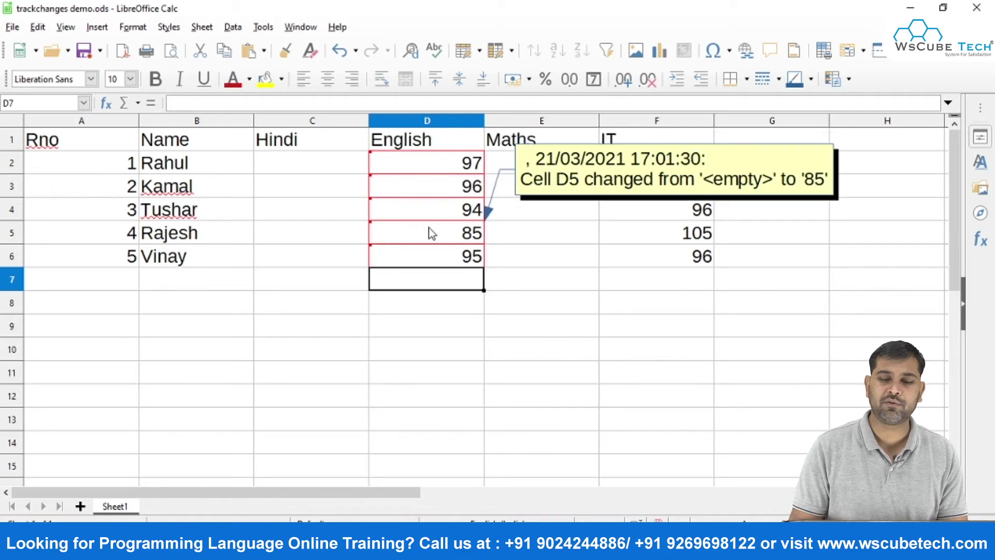
pyautogui.moveTo(437, 210)
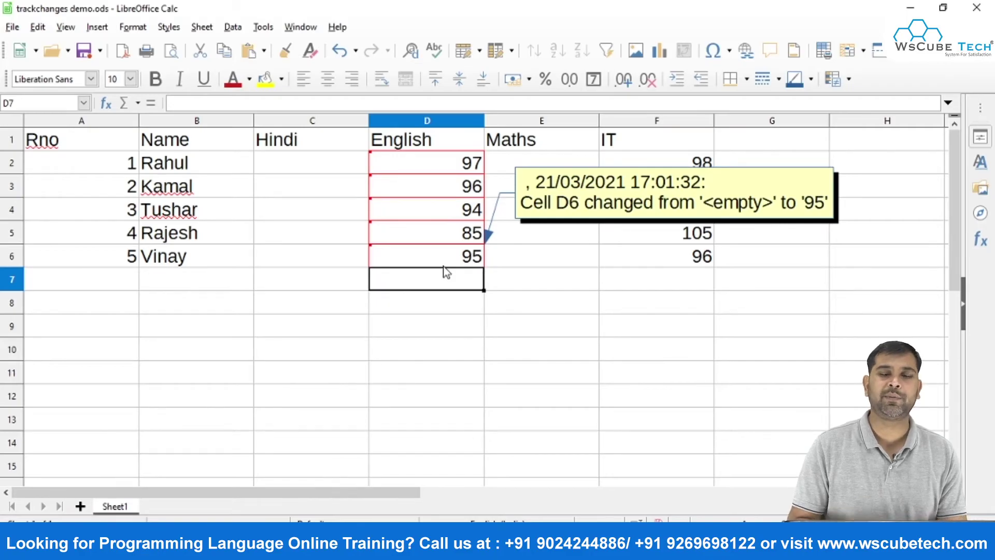
pyautogui.click(565, 278)
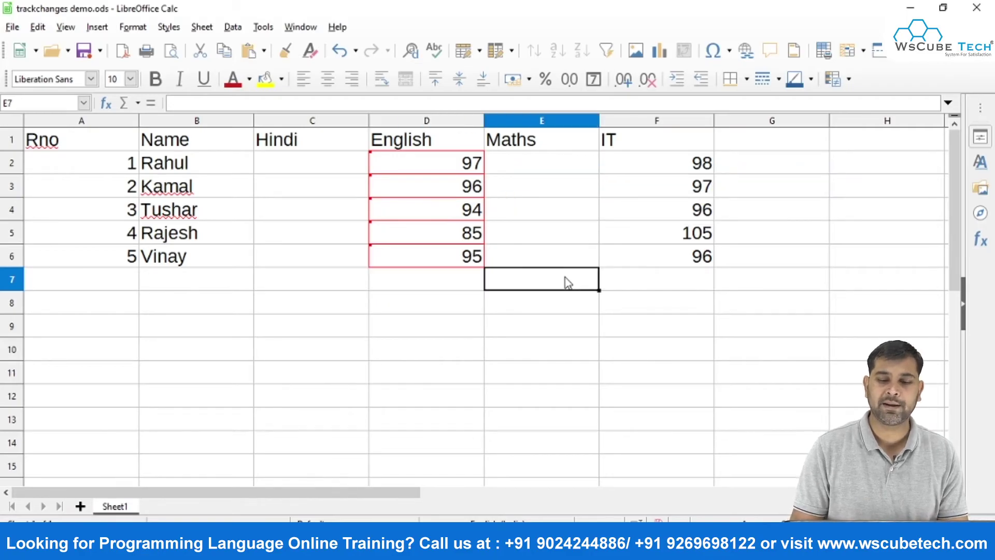
pyautogui.click(693, 239)
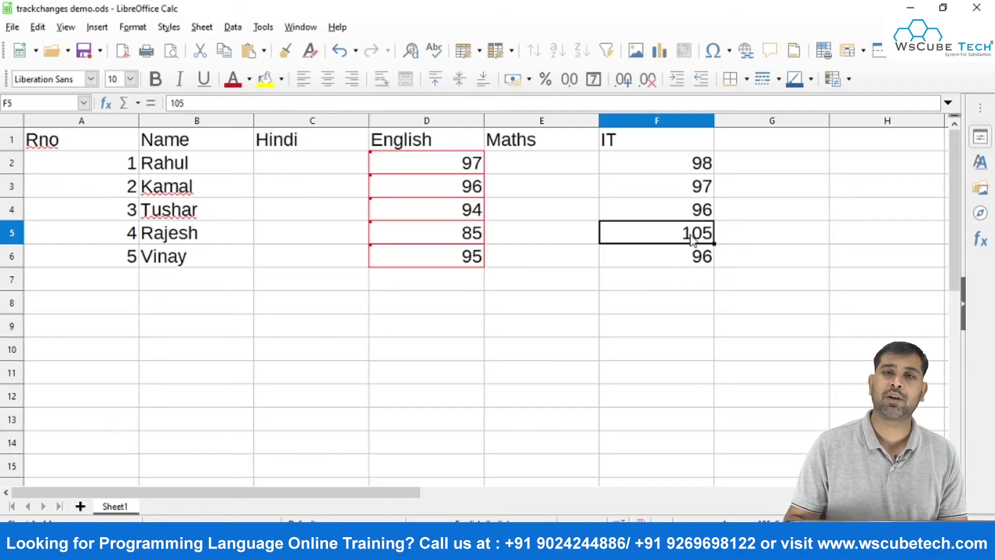
pyautogui.write('95')
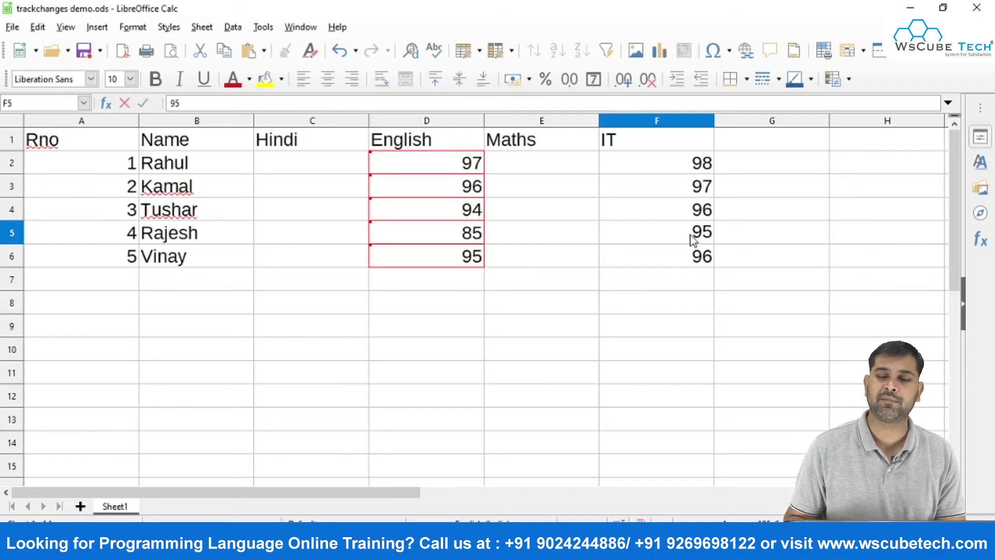
pyautogui.press('Return')
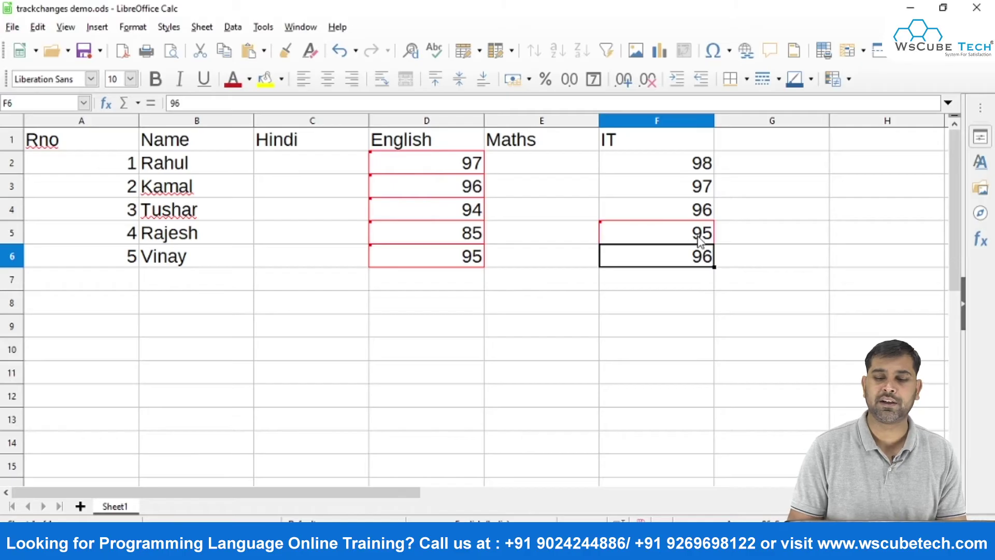
# Via Edit > Track Changes > Comment, note 'Mistake' on the F5 change.
pyautogui.click(695, 239)
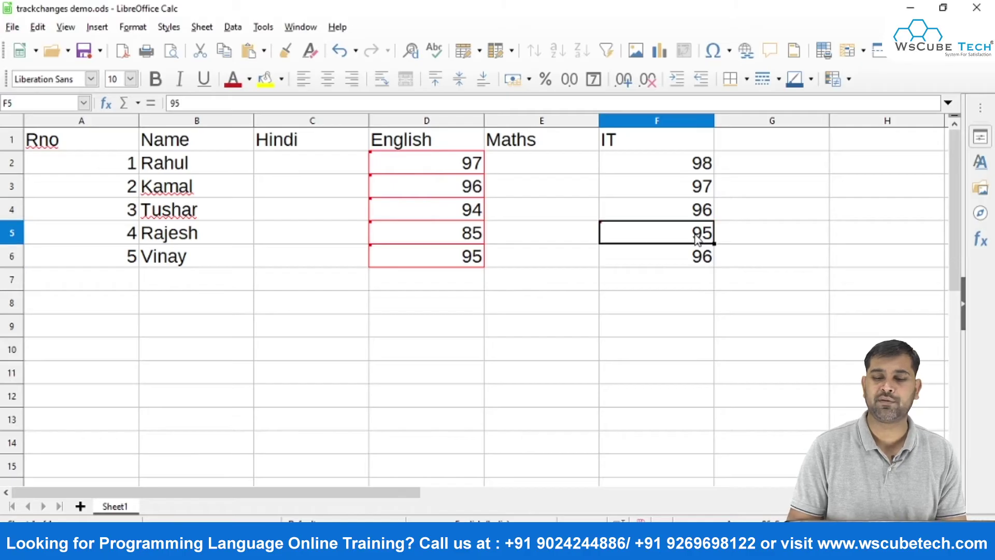
pyautogui.click(7, 8)
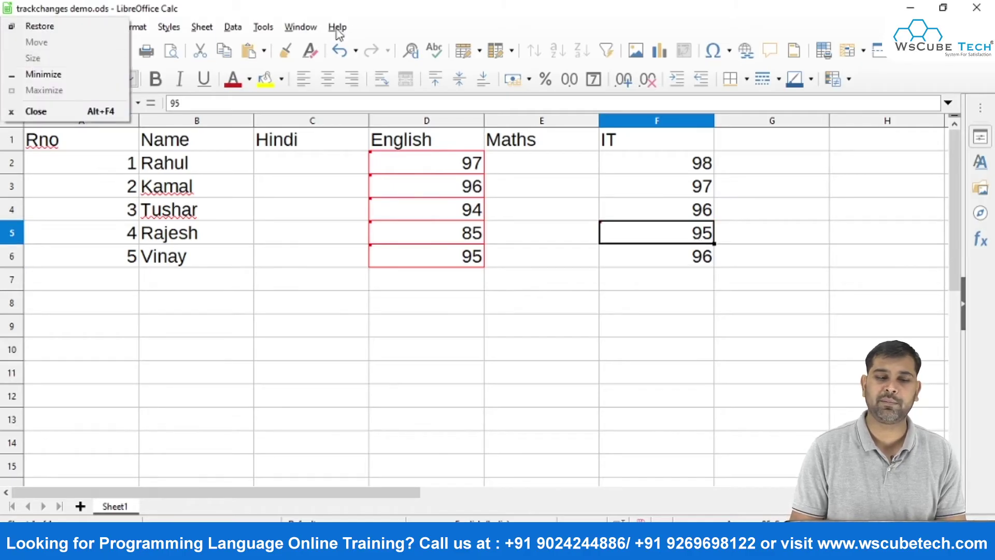
pyautogui.click(437, 2)
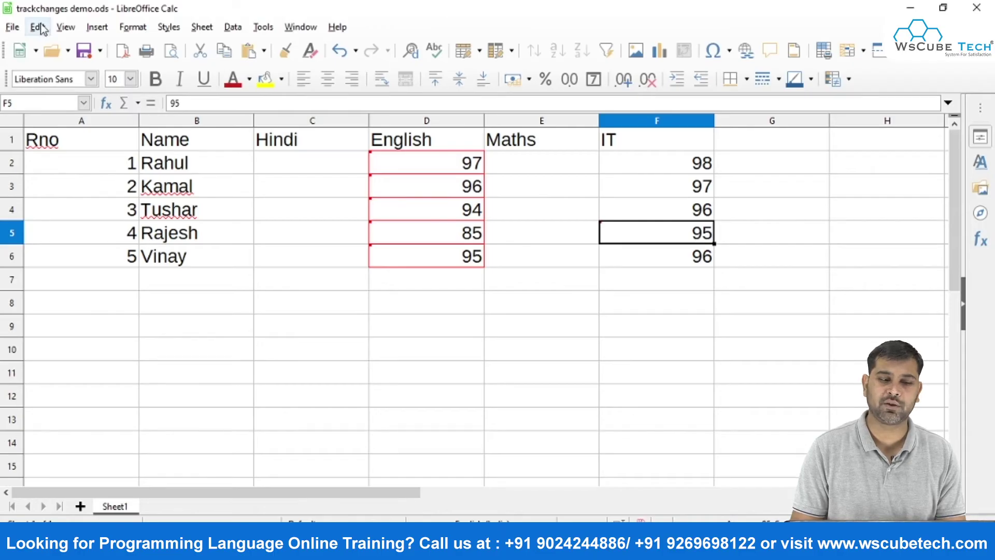
pyautogui.click(37, 26)
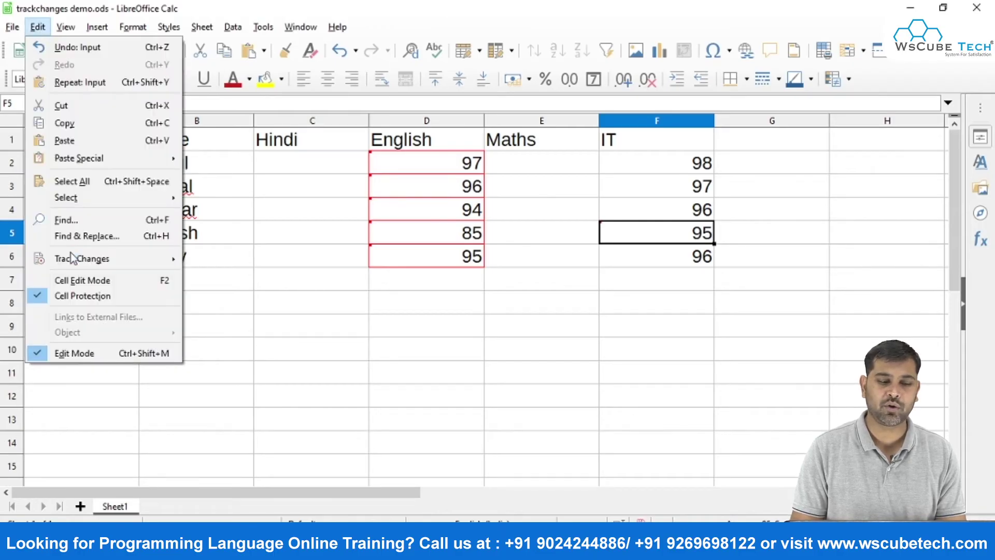
pyautogui.moveTo(73, 258)
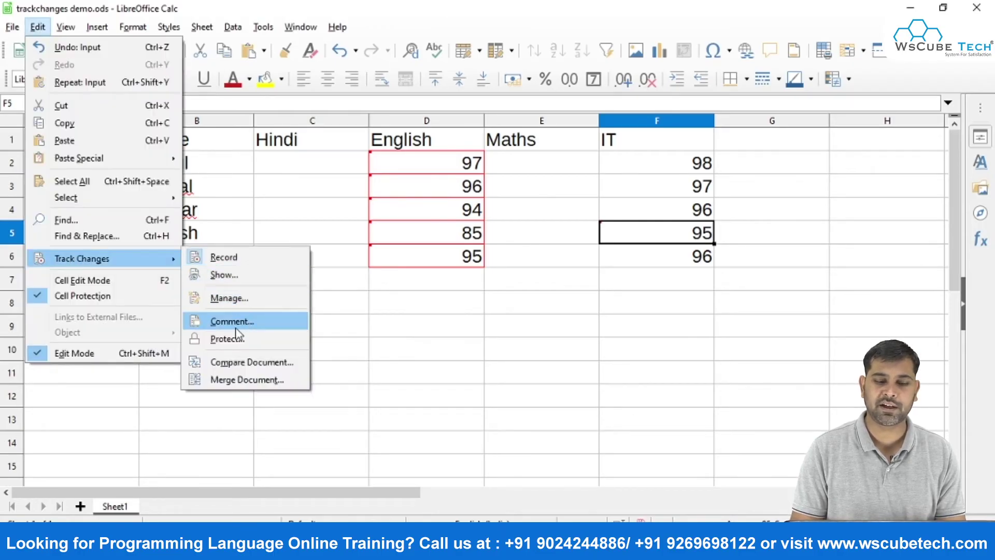
pyautogui.click(235, 328)
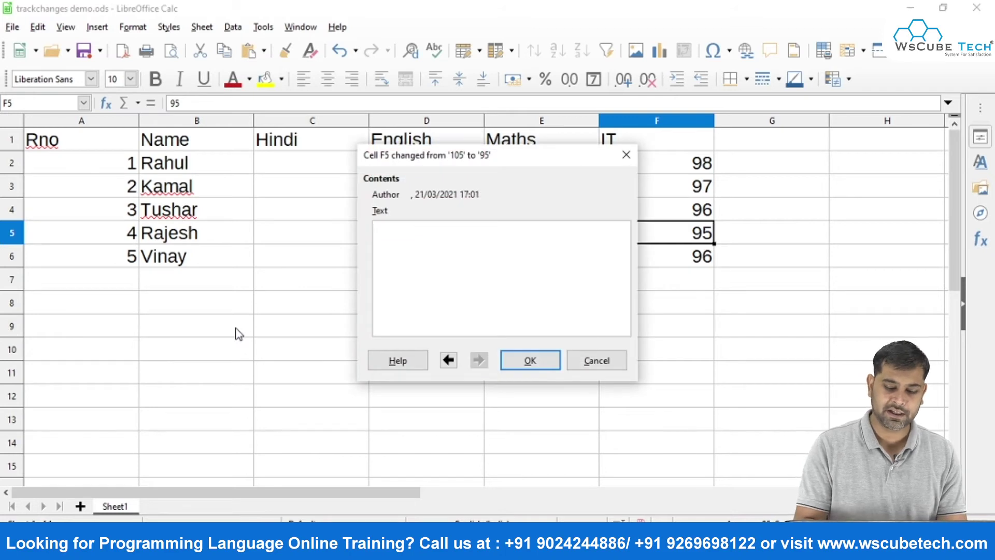
pyautogui.write('Mistake')
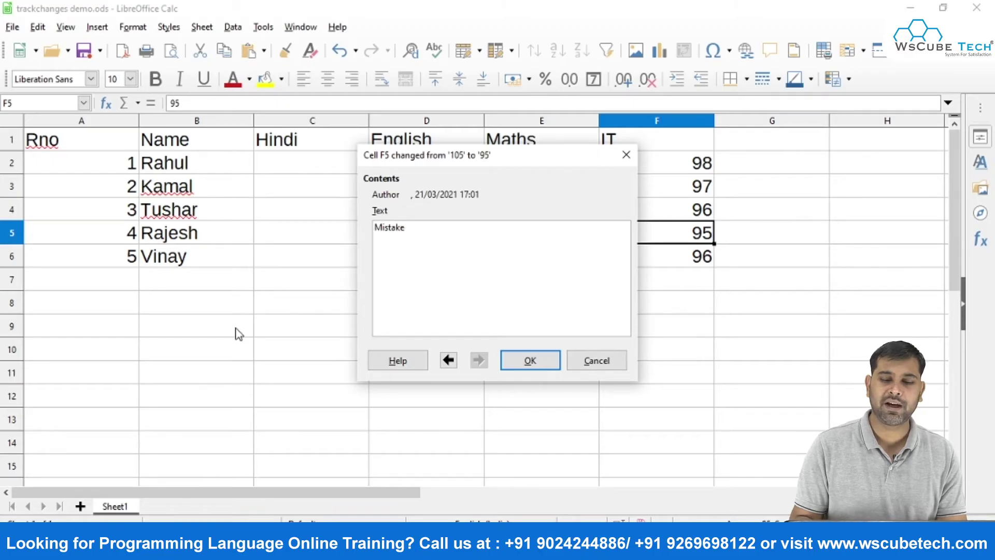
pyautogui.click(532, 365)
pyautogui.click(651, 317)
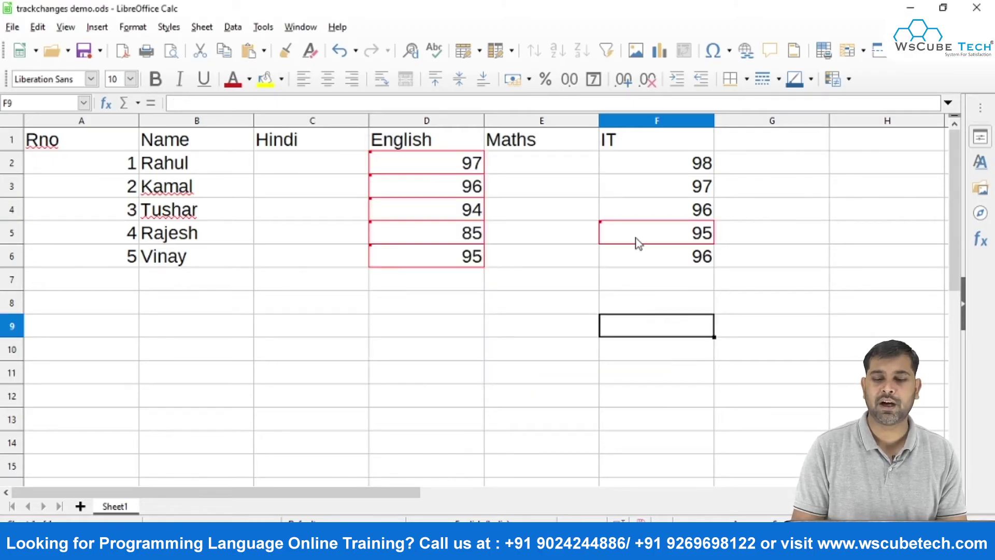
# Close the document and reopen trackchanges demo from the Start Center.
pyautogui.moveTo(638, 244)
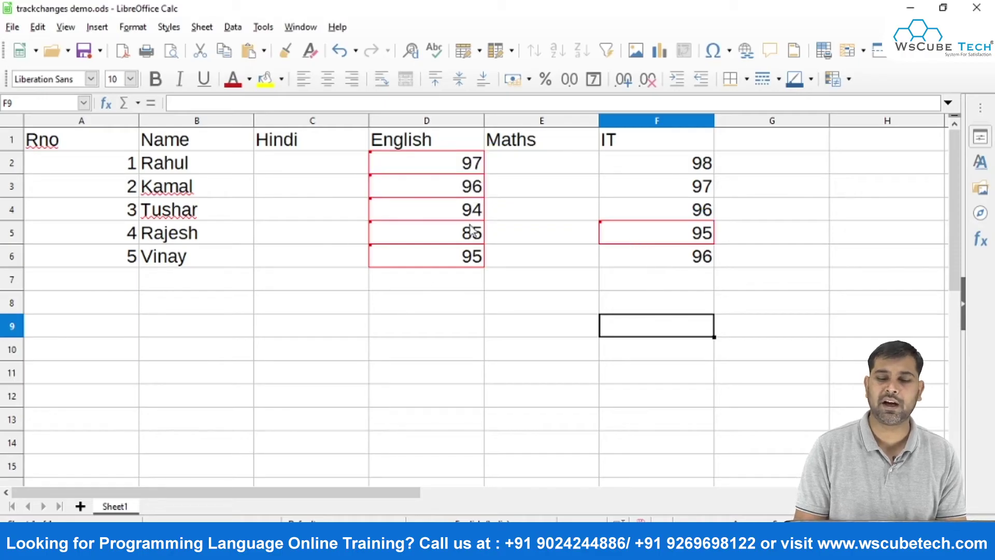
pyautogui.moveTo(419, 253)
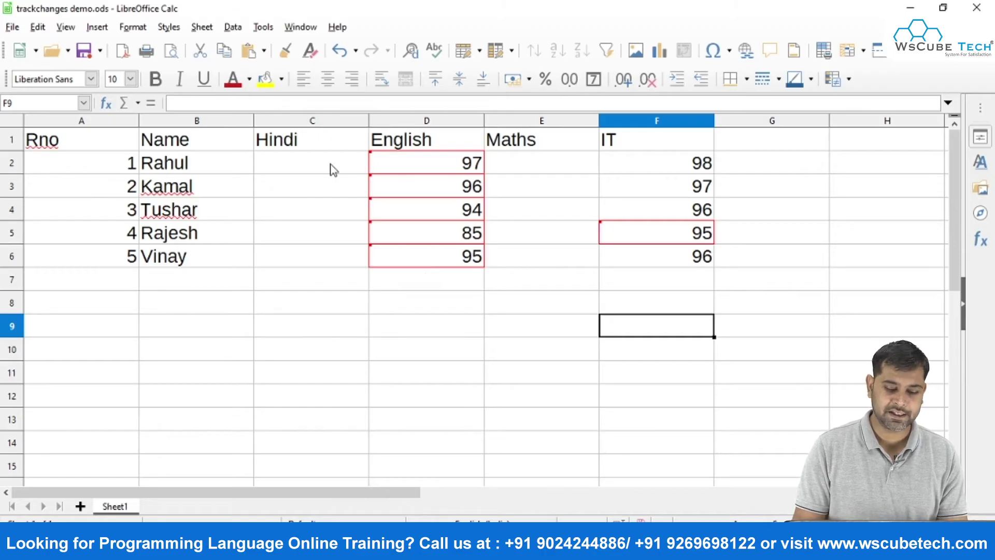
pyautogui.hotkey('ctrl', 'w')
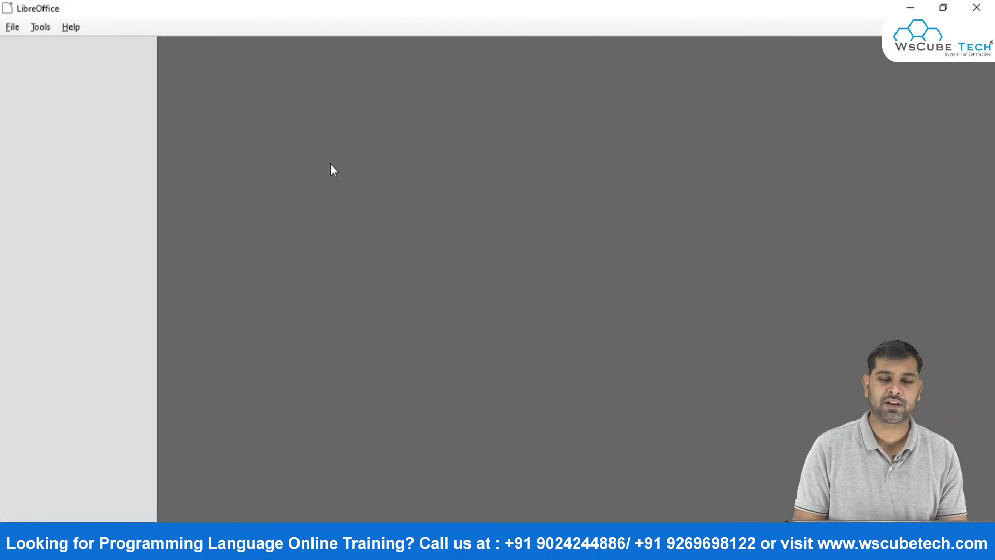
pyautogui.click(263, 166)
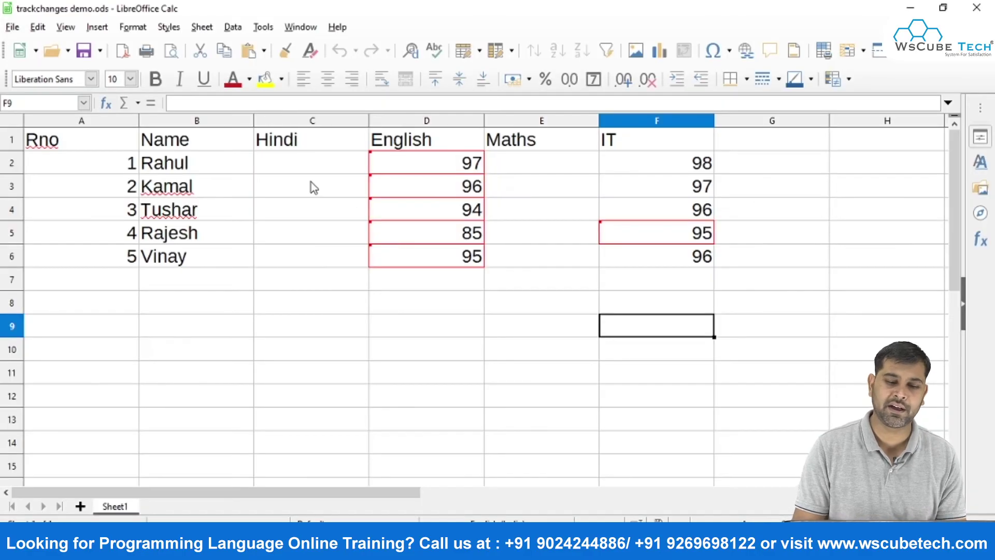
# Enter Hindi marks 98, 94, 95, 92 and 93 down C2:C6, then reopen the file.
pyautogui.click(295, 162)
pyautogui.write('98')
pyautogui.press('Return')
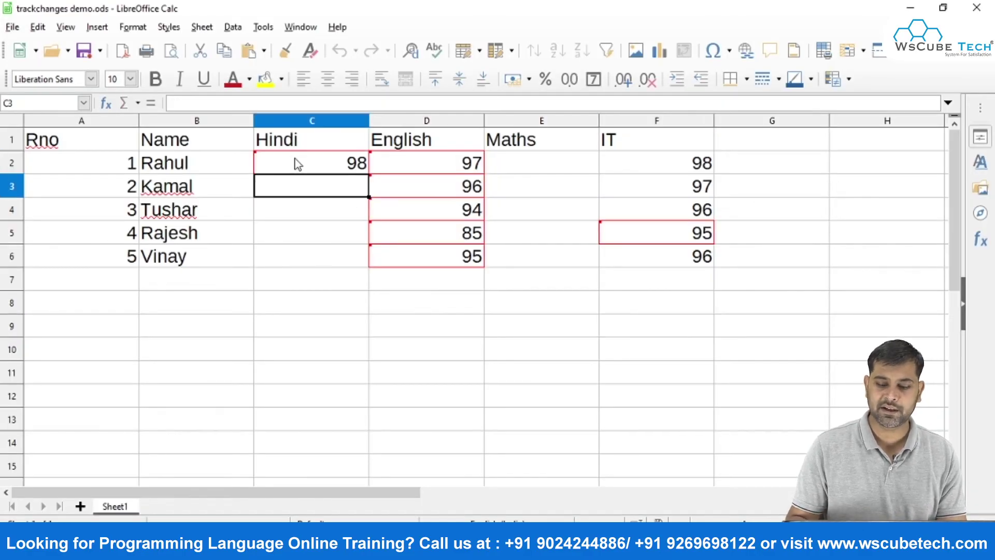
pyautogui.write('94')
pyautogui.press('Return')
pyautogui.write('95')
pyautogui.press('Return')
pyautogui.write('92')
pyautogui.press('Return')
pyautogui.write('93')
pyautogui.press('Return')
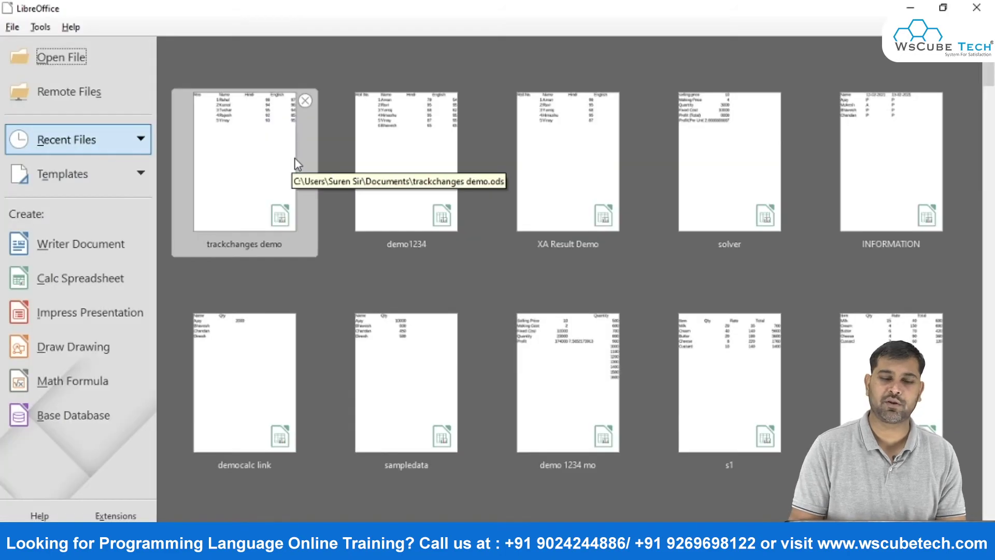
pyautogui.click(262, 138)
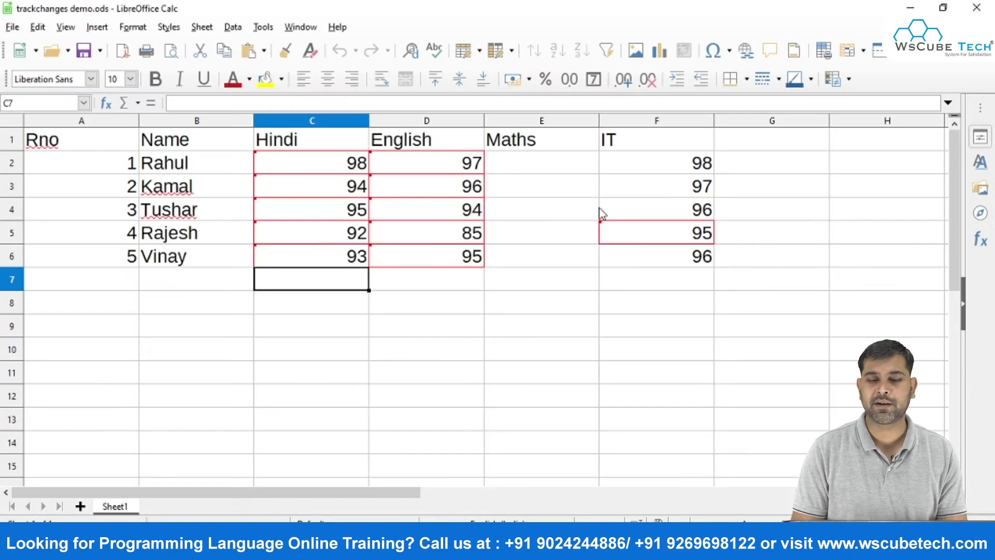
# Enter Maths marks 98, 95, 96, 95, 98 down E2:E6, then close and reopen trackchanges demo.
pyautogui.click(538, 174)
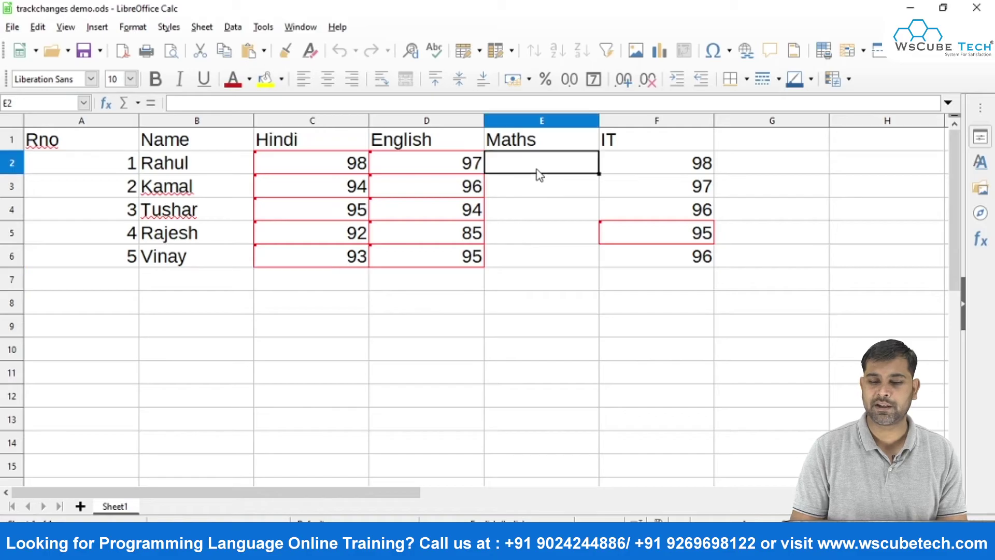
pyautogui.write('98')
pyautogui.press('Return')
pyautogui.write('95')
pyautogui.press('Return')
pyautogui.write('9')
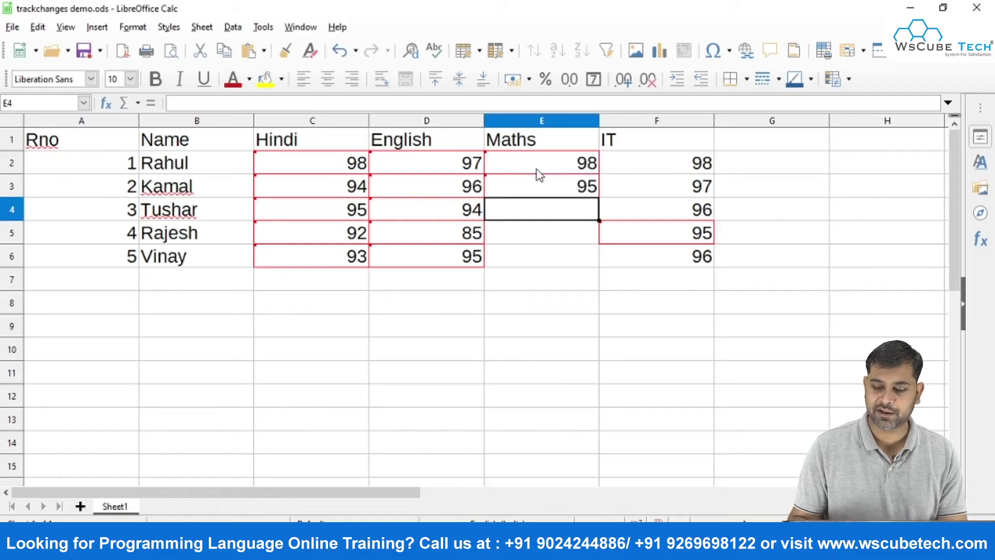
pyautogui.write('6')
pyautogui.press('Return')
pyautogui.write('95')
pyautogui.press('Return')
pyautogui.write('98')
pyautogui.press('Return')
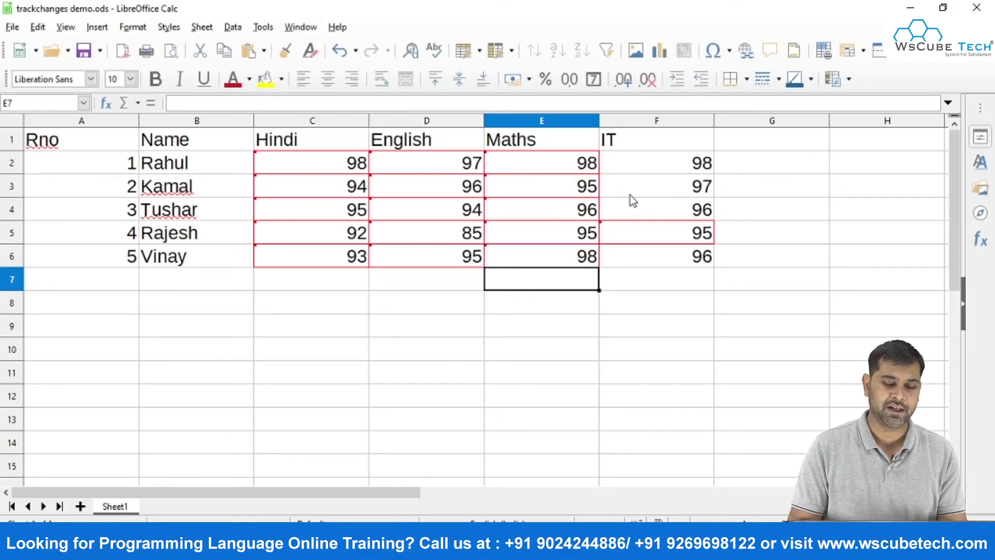
pyautogui.hotkey('ctrl', 'w')
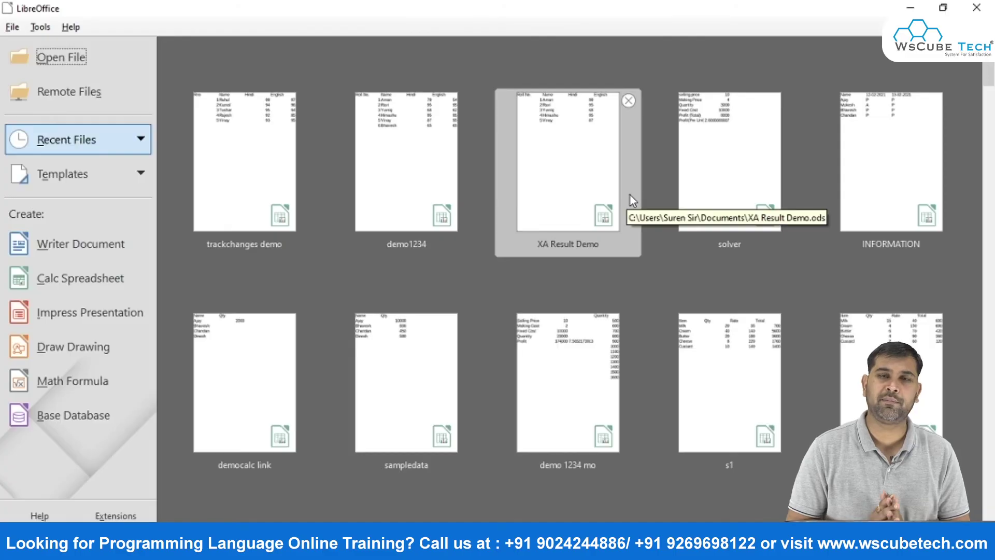
pyautogui.click(275, 137)
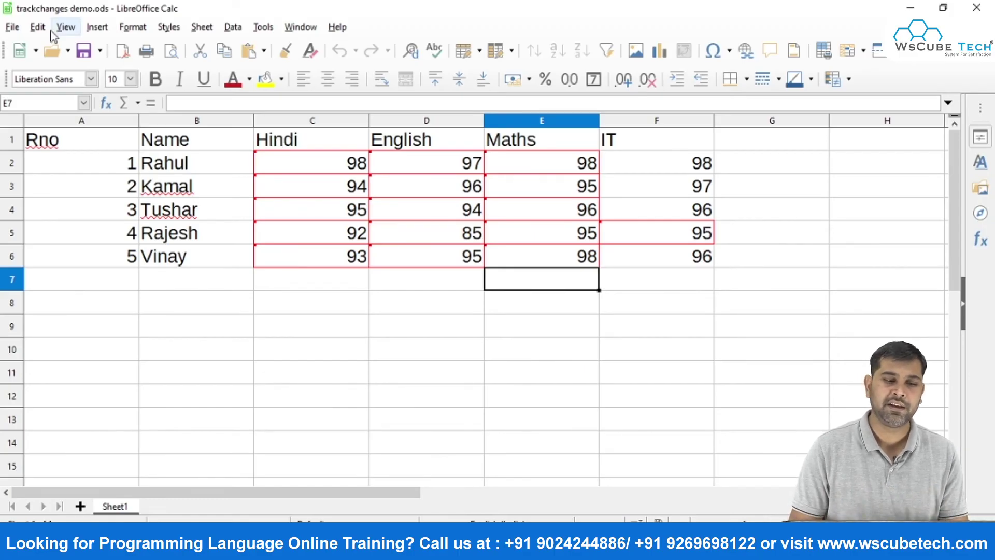
# In Edit > Track Changes > Manage, use Accept All, then close the dialog.
pyautogui.click(39, 31)
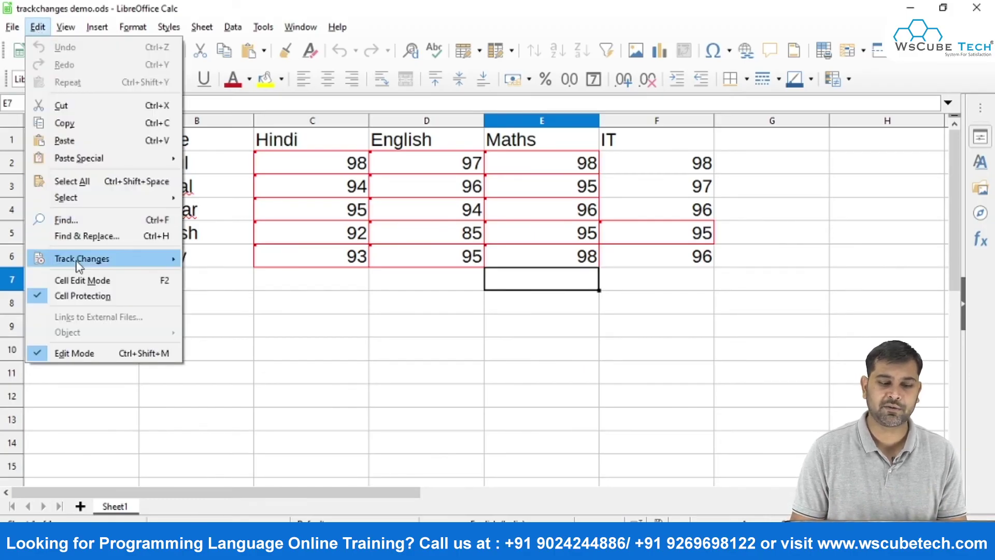
pyautogui.moveTo(77, 259)
pyautogui.click(253, 301)
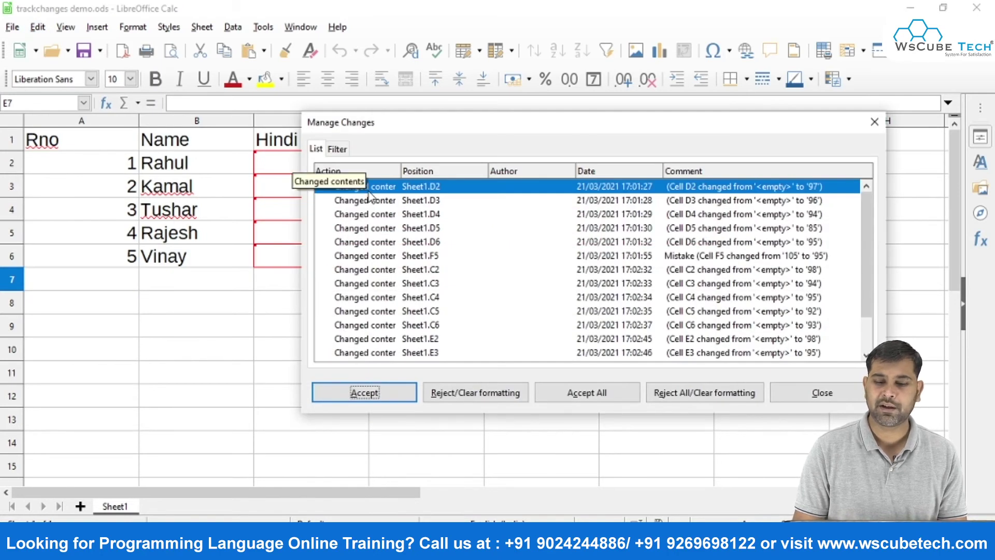
pyautogui.click(672, 258)
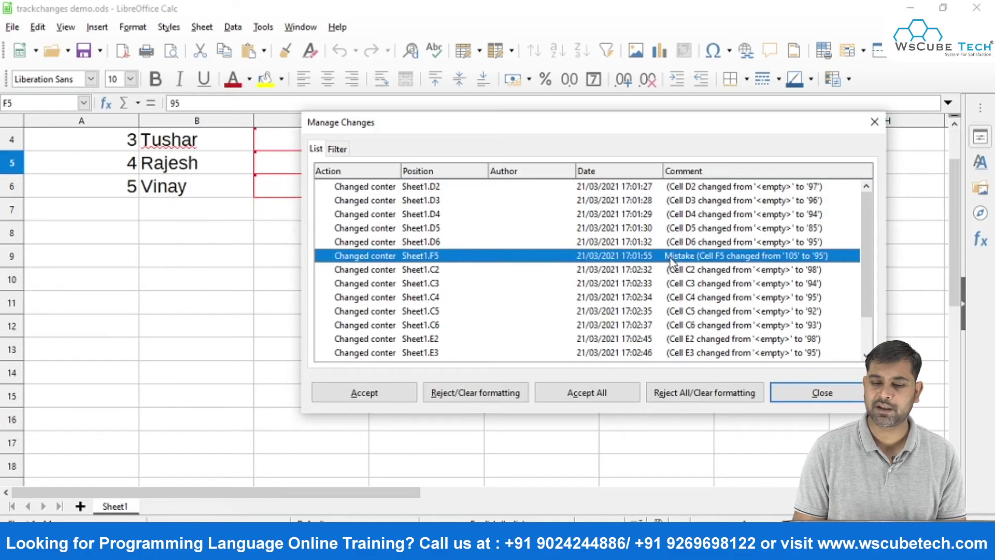
pyautogui.scroll(-1, 523, 244)
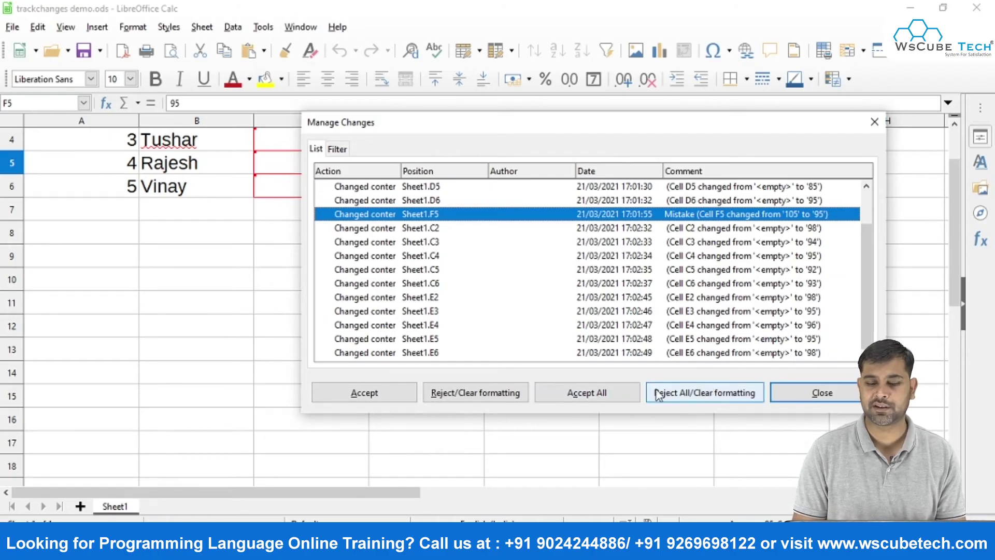
pyautogui.click(607, 394)
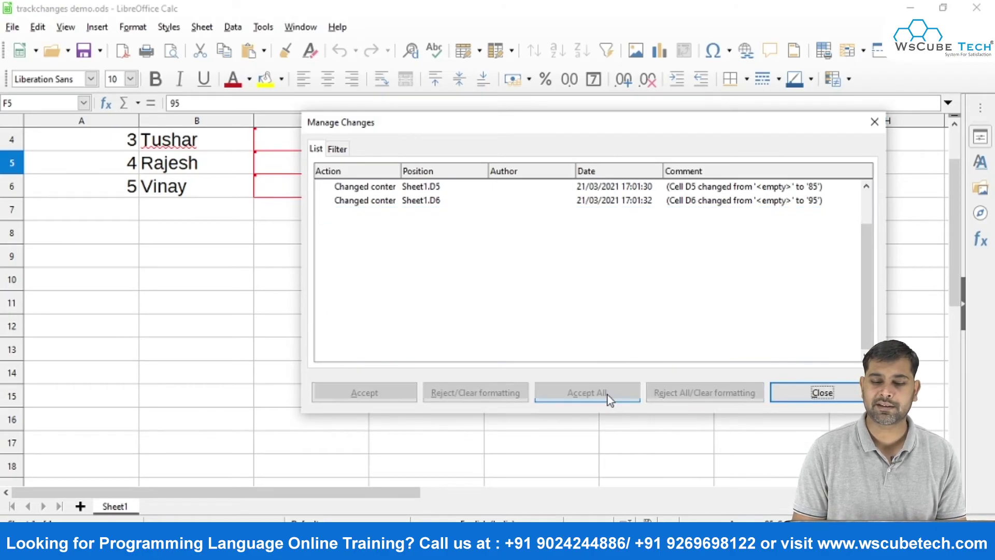
pyautogui.click(820, 395)
pyautogui.scroll(1, 702, 362)
pyautogui.click(702, 360)
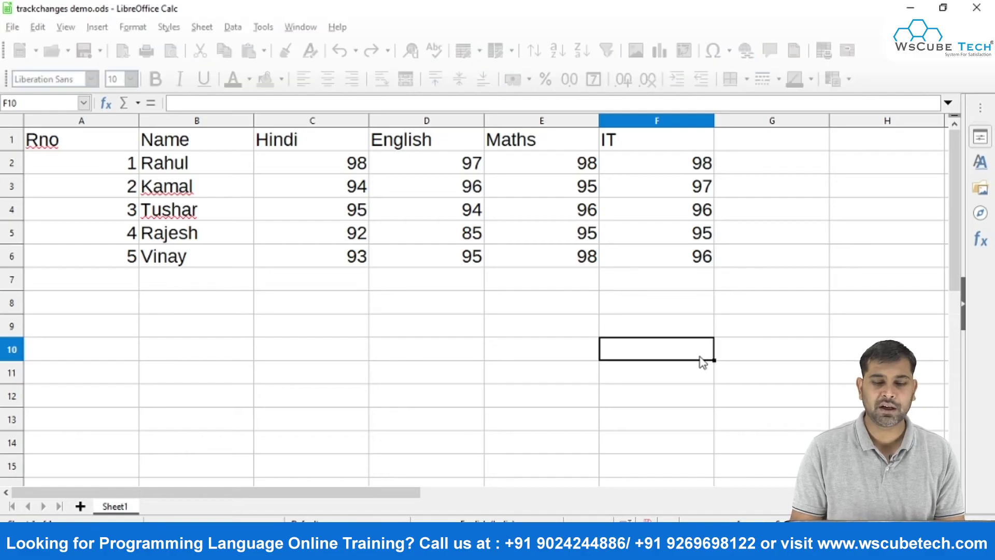
# Enter roll number 6 in A7 and the name Yogesh in B7.
pyautogui.click(532, 291)
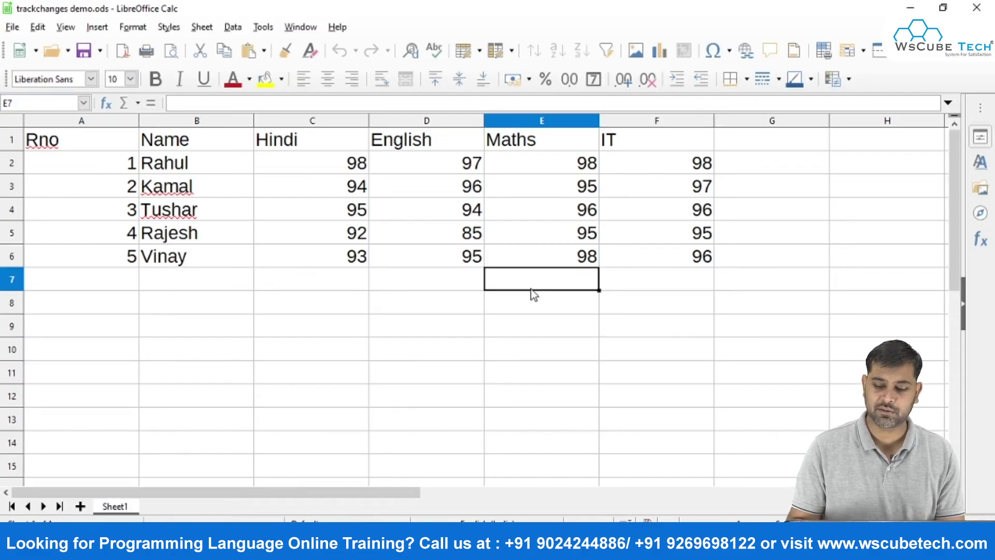
pyautogui.press('Left')
pyautogui.press('Left')
pyautogui.press('Left')
pyautogui.press('Left')
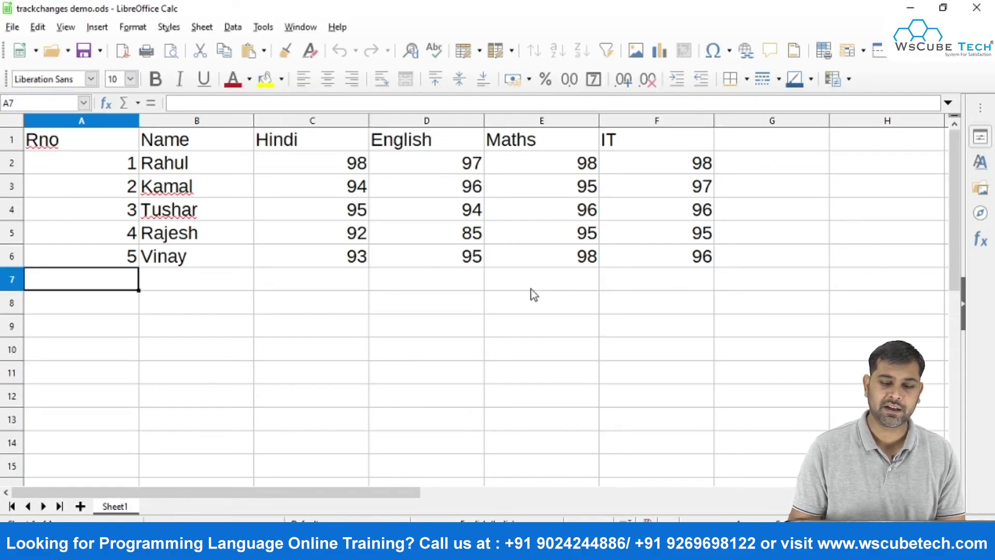
pyautogui.write('6')
pyautogui.press('Tab')
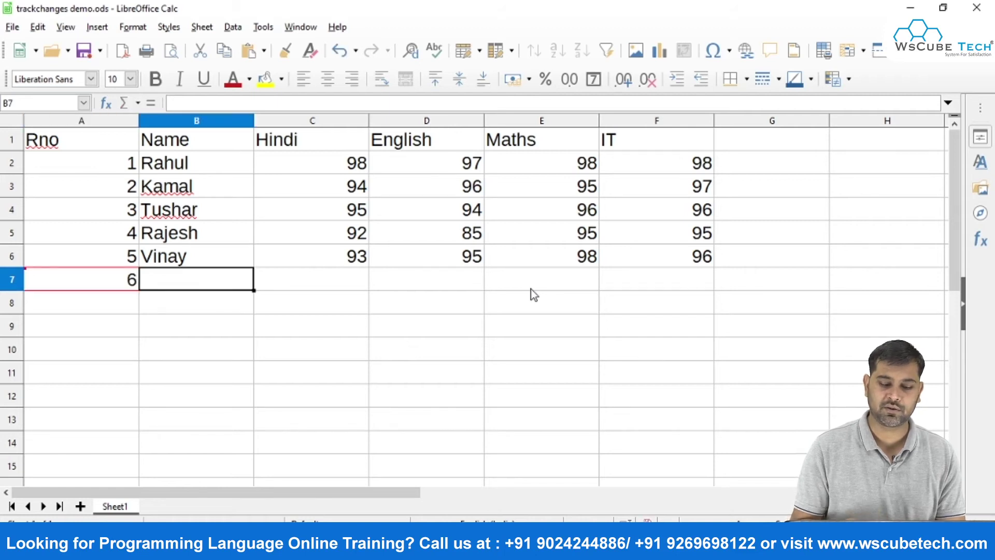
pyautogui.write('Yogesh')
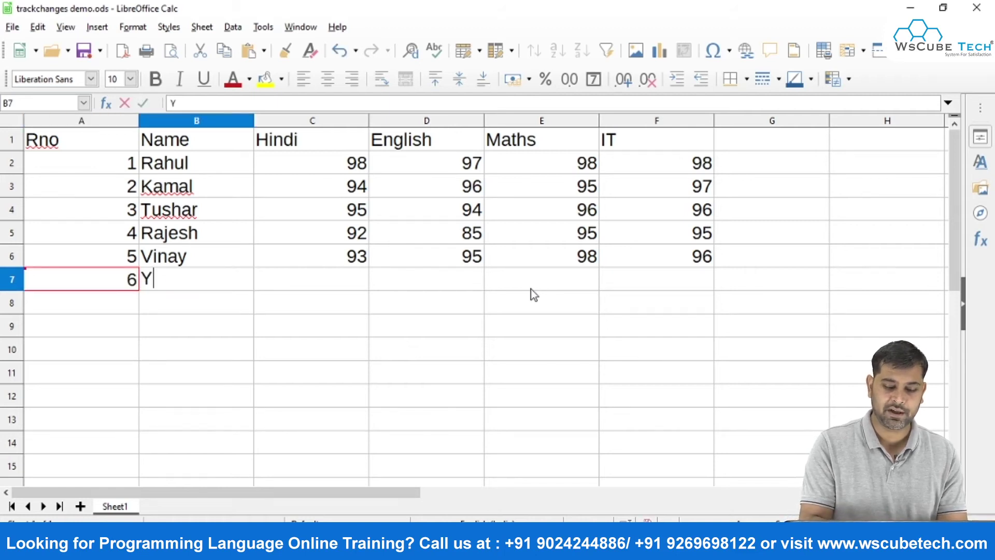
pyautogui.press('Return')
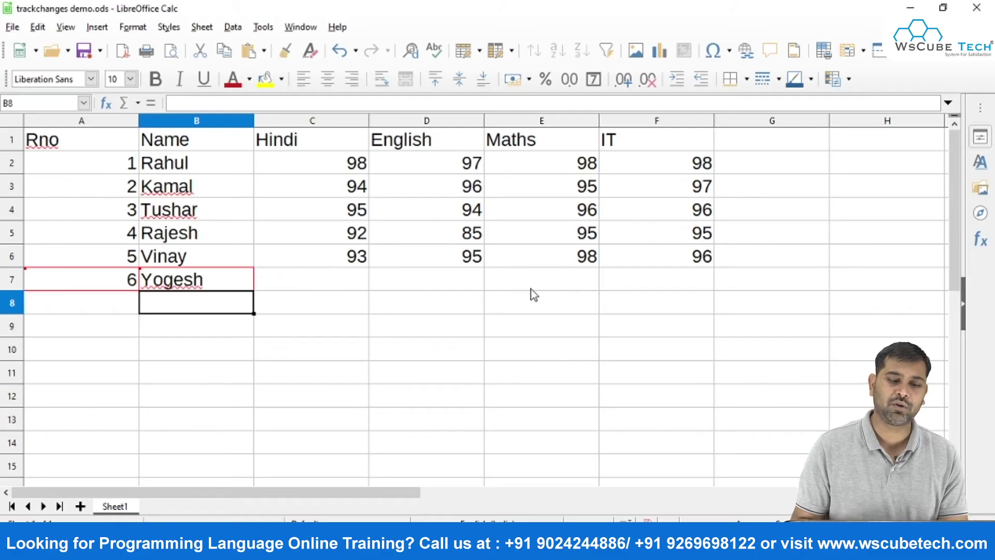
pyautogui.press('Up')
pyautogui.press('Right')
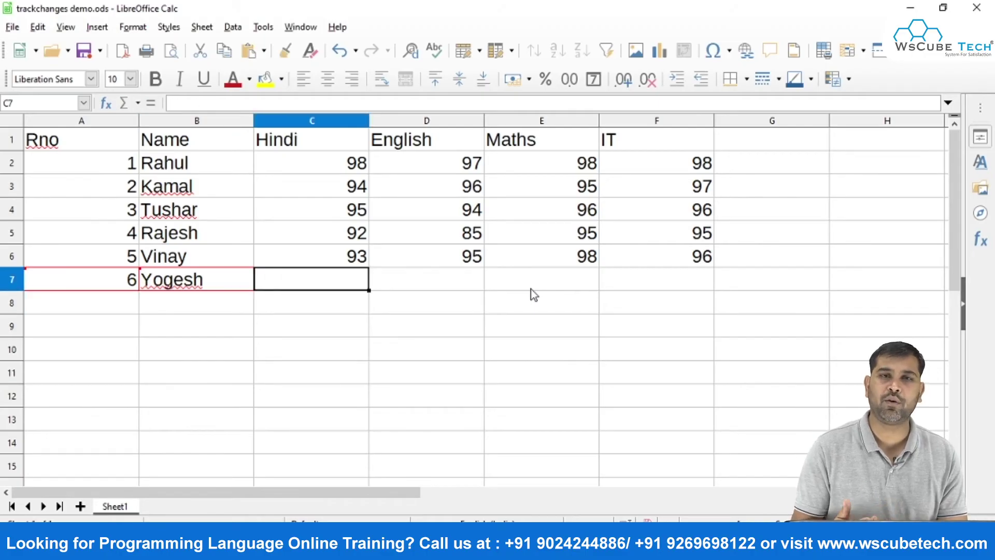
# Turn off Edit > Track Changes > Record and accept the warning.
pyautogui.click(49, 29)
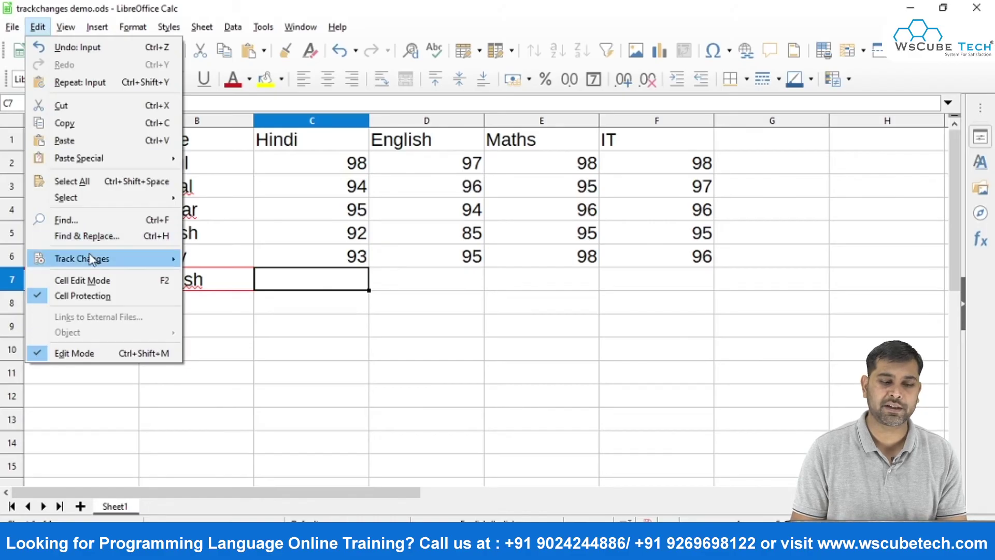
pyautogui.moveTo(94, 259)
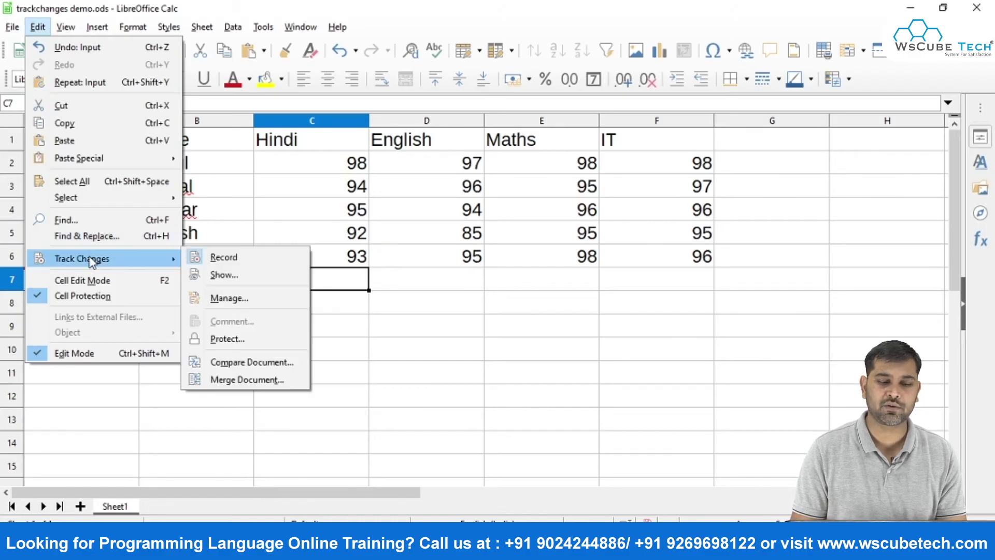
pyautogui.click(247, 259)
pyautogui.click(504, 317)
pyautogui.click(432, 324)
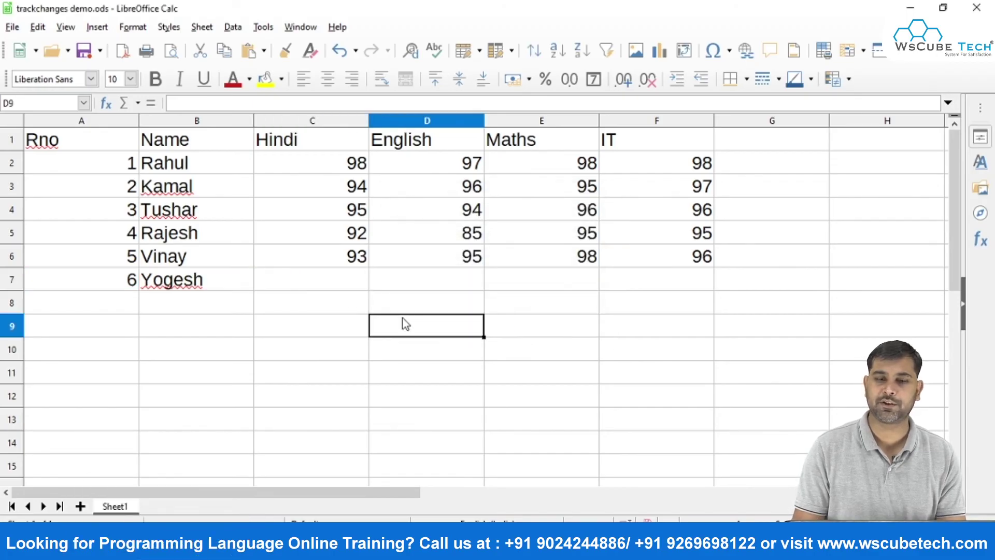
# Enter Yogesh's marks 97, 94, 98, 97 in C7:F7.
pyautogui.click(285, 265)
pyautogui.press('Down')
pyautogui.write('97')
pyautogui.press('Tab')
pyautogui.write('94')
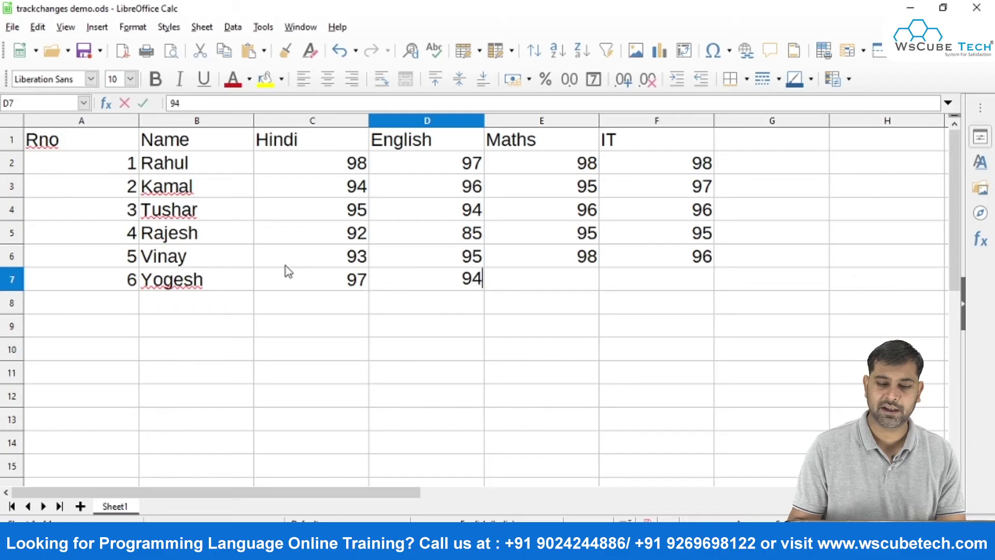
pyautogui.press('Tab')
pyautogui.write('98')
pyautogui.press('Tab')
pyautogui.write('97')
pyautogui.press('Tab')
pyautogui.press('Left')
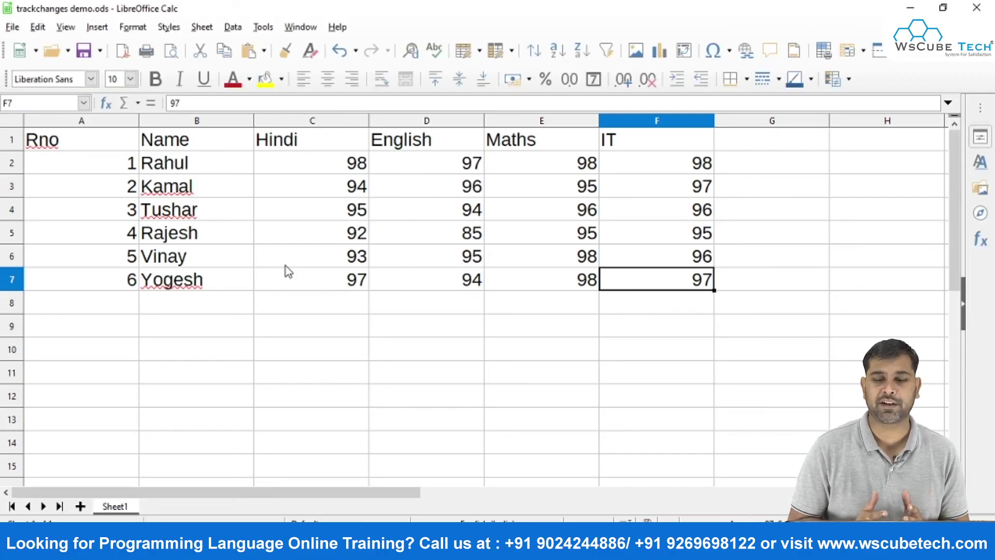
# Enter roll numbers 7, 8 and 9 in A8:A10.
pyautogui.click(118, 301)
pyautogui.write('7')
pyautogui.press('Return')
pyautogui.write('8')
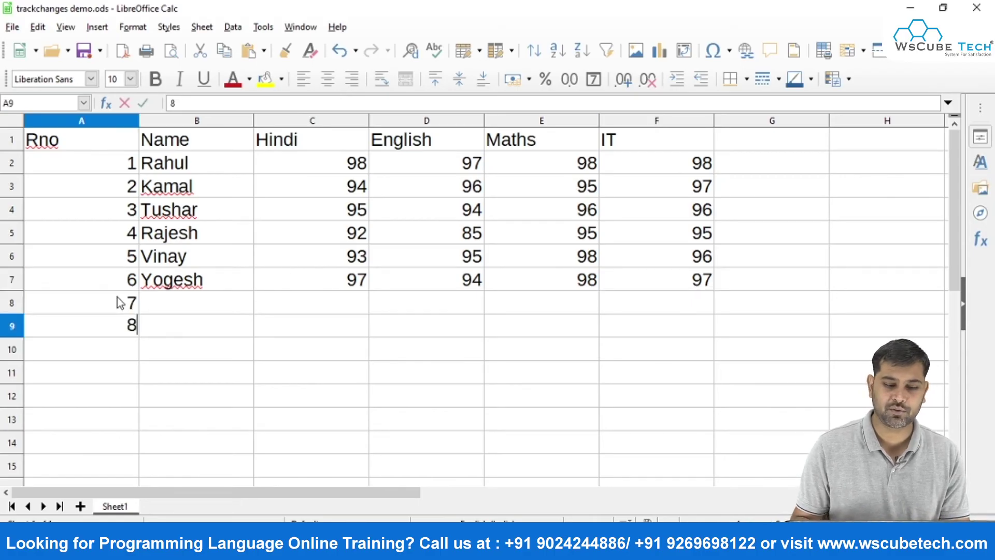
pyautogui.press('Return')
pyautogui.write('9')
pyautogui.press('Return')
pyautogui.press('Return')
# Enter the names Naveen, Chandan and Bhavesh in B8:B10.
pyautogui.press('Up')
pyautogui.press('Up')
pyautogui.press('Up')
pyautogui.press('Up')
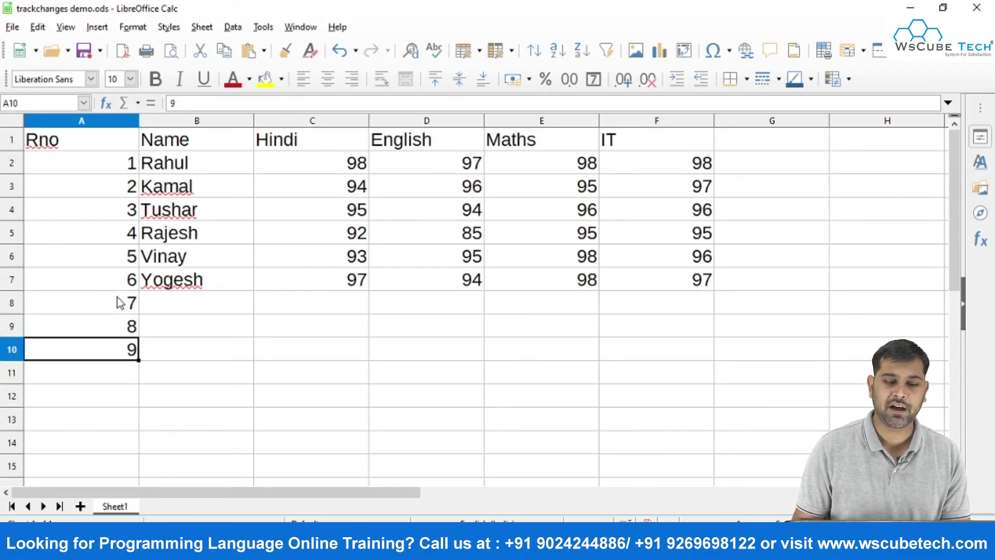
pyautogui.press('Right')
pyautogui.write('Naveen')
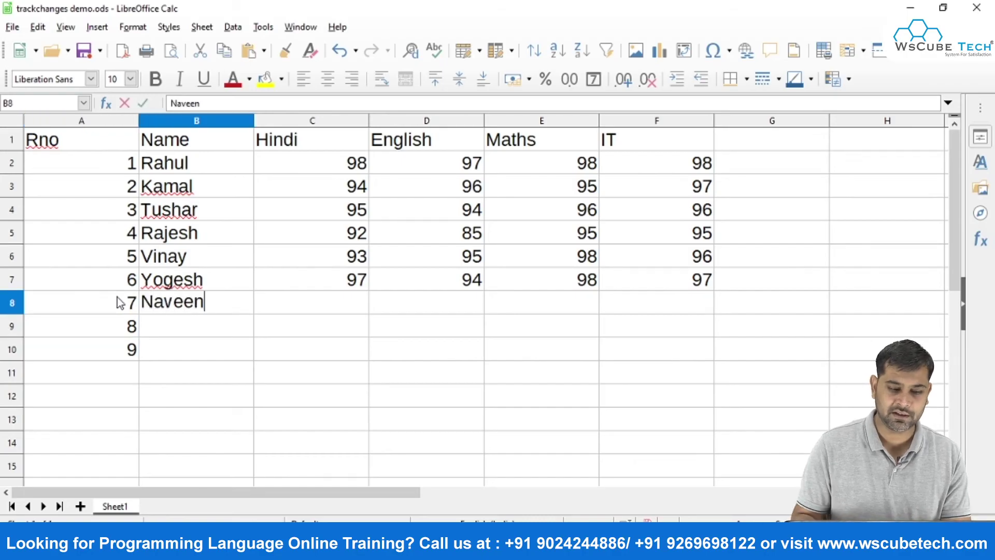
pyautogui.press('Return')
pyautogui.write('Chandan')
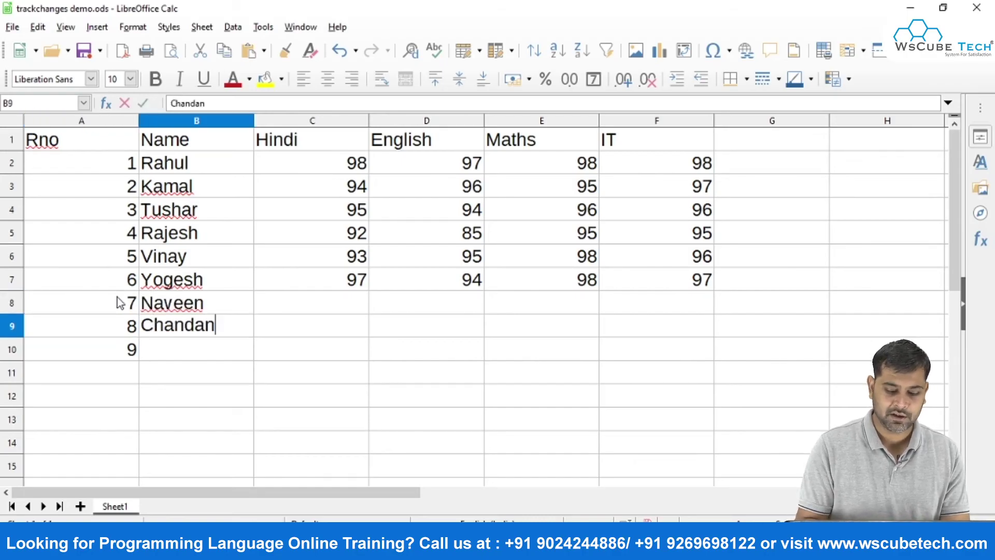
pyautogui.press('Return')
pyautogui.write('Bhavesh')
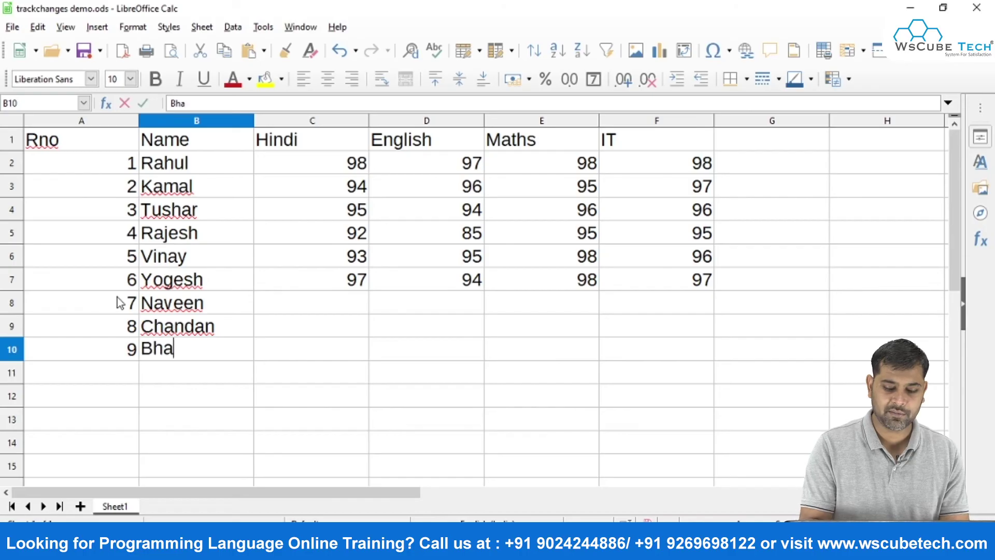
pyautogui.press('Return')
pyautogui.press('Up')
pyautogui.press('Up')
pyautogui.press('Up')
pyautogui.press('Right')
pyautogui.press('Right')
pyautogui.press('Right')
pyautogui.press('Right')
# Enter IT marks 97, 95 and 96 in F8:F10.
pyautogui.write('97')
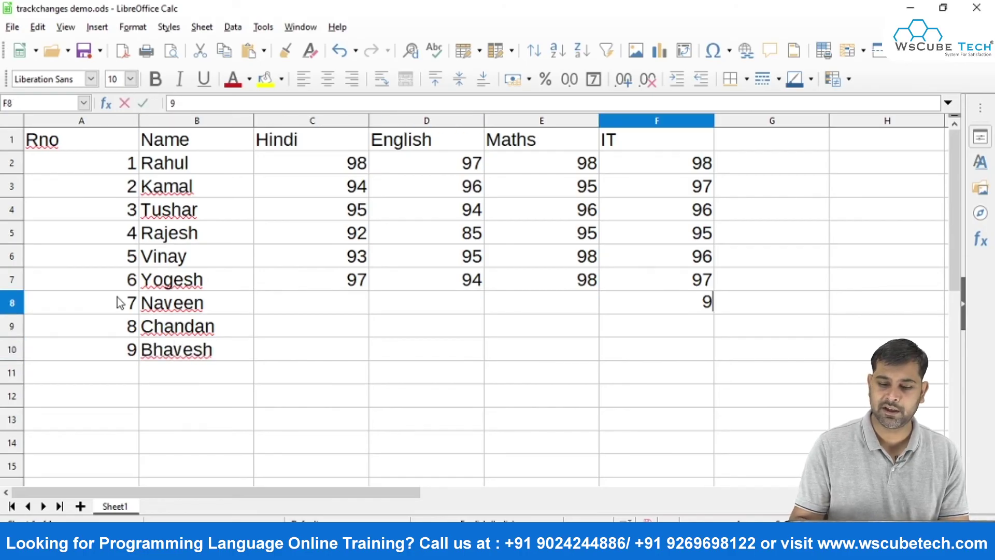
pyautogui.press('Return')
pyautogui.write('95')
pyautogui.press('Return')
pyautogui.write('9')
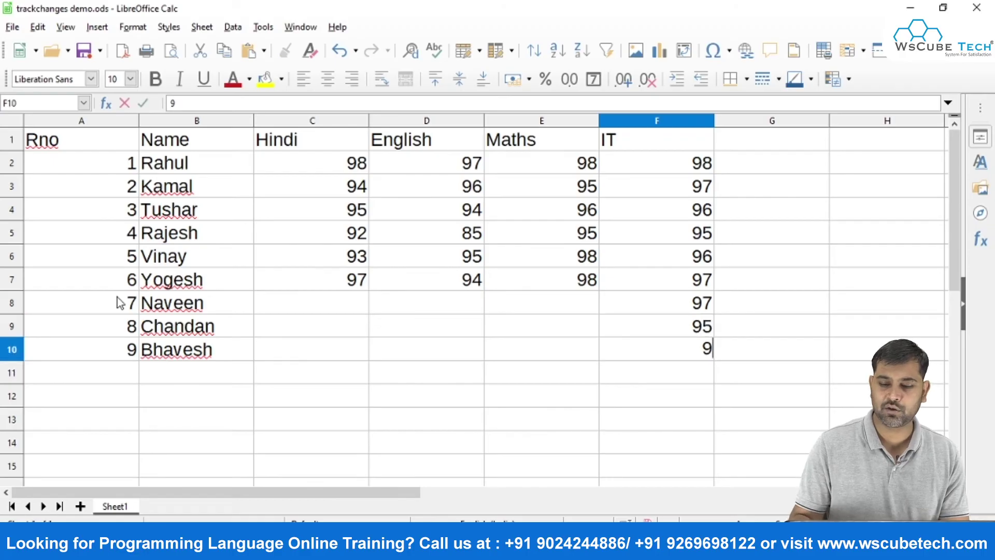
pyautogui.write('6')
pyautogui.press('Return')
pyautogui.press('Left')
pyautogui.press('Up')
pyautogui.press('Up')
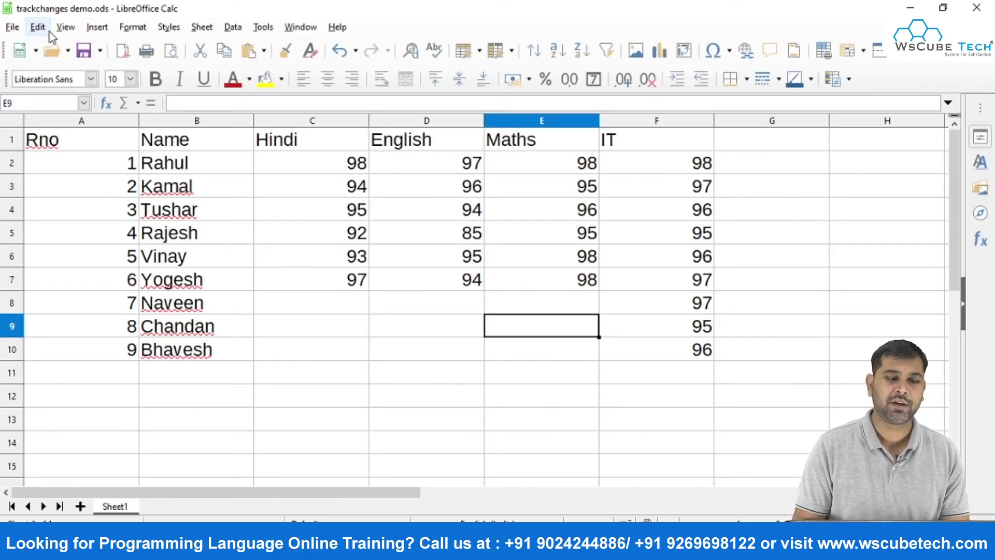
# Turn change recording back on via Edit > Track Changes > Record.
pyautogui.click(45, 28)
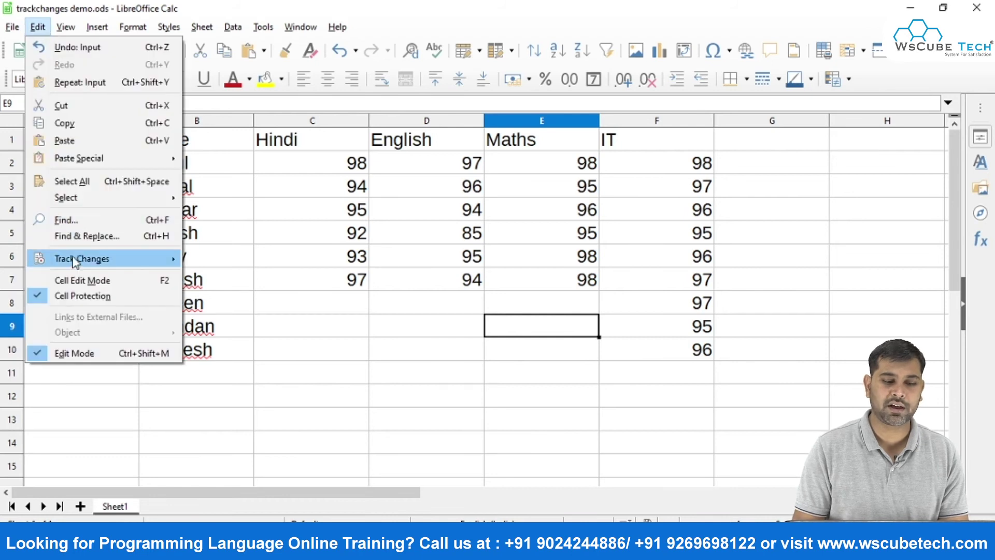
pyautogui.moveTo(78, 259)
pyautogui.click(222, 263)
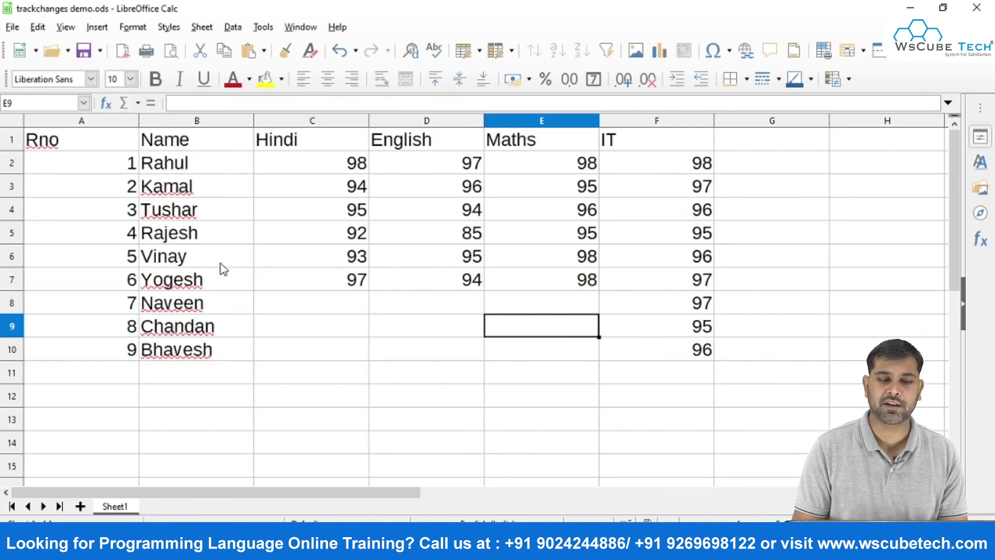
# Protect the recorded changes with a password, entered and confirmed.
pyautogui.click(39, 31)
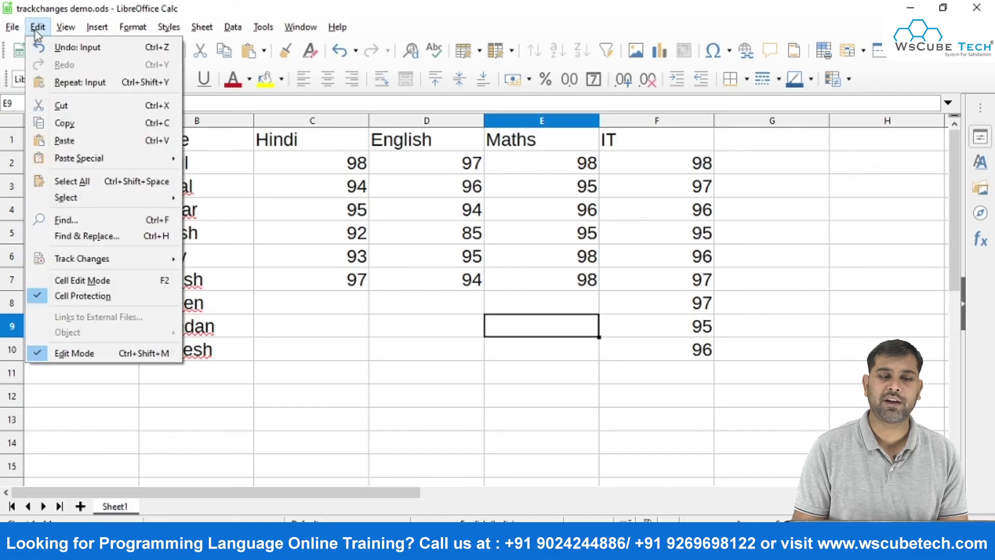
pyautogui.moveTo(76, 260)
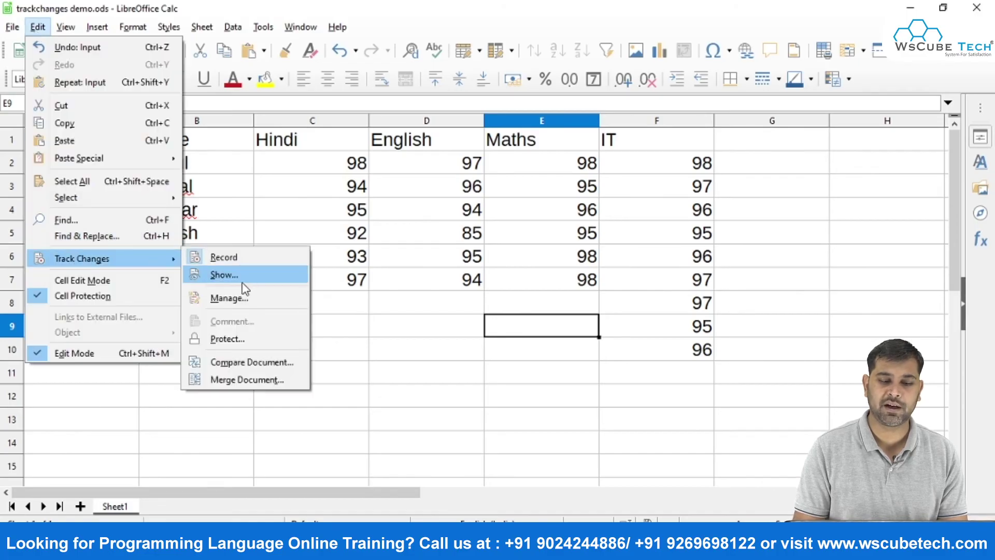
pyautogui.click(229, 343)
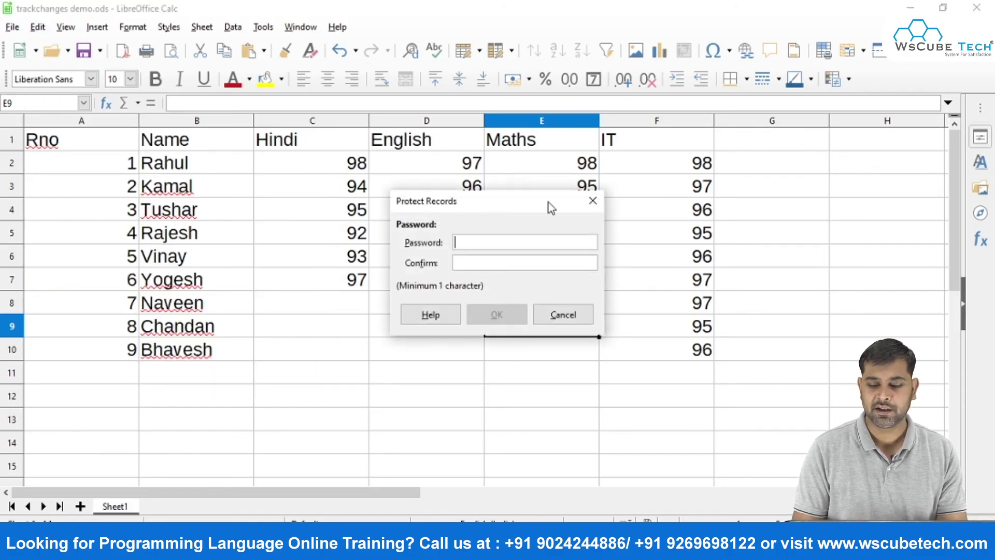
pyautogui.write('12345')
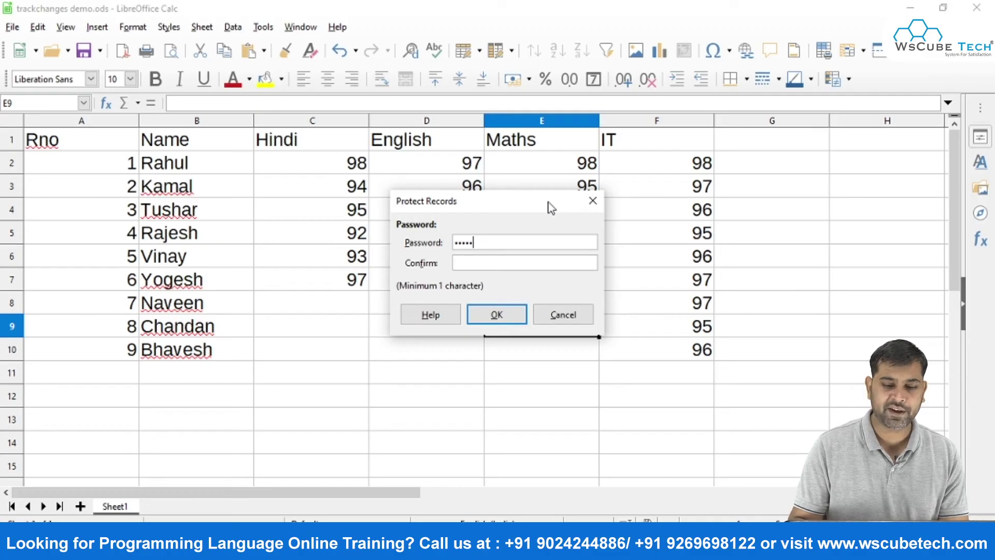
pyautogui.write('6')
pyautogui.click(497, 262)
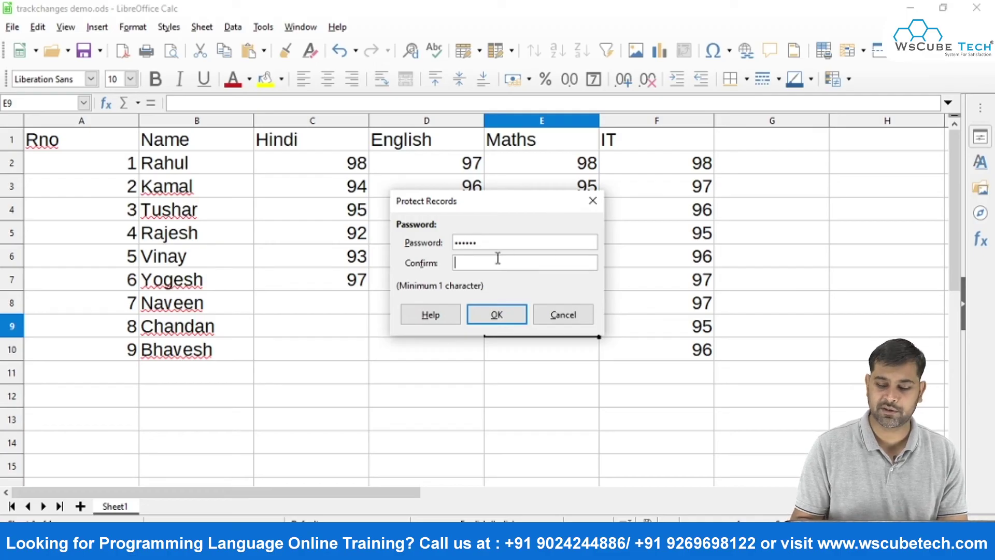
pyautogui.write('123456')
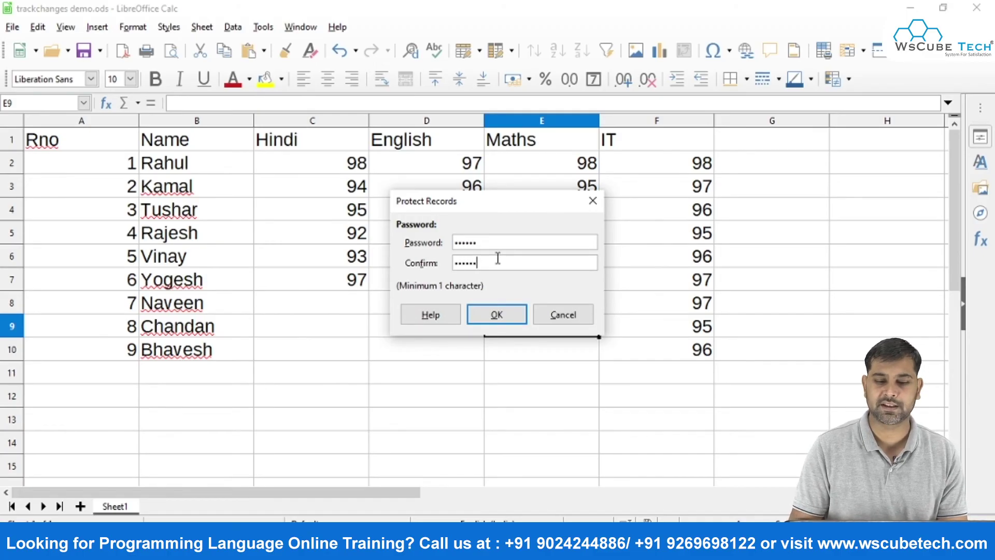
pyautogui.click(502, 316)
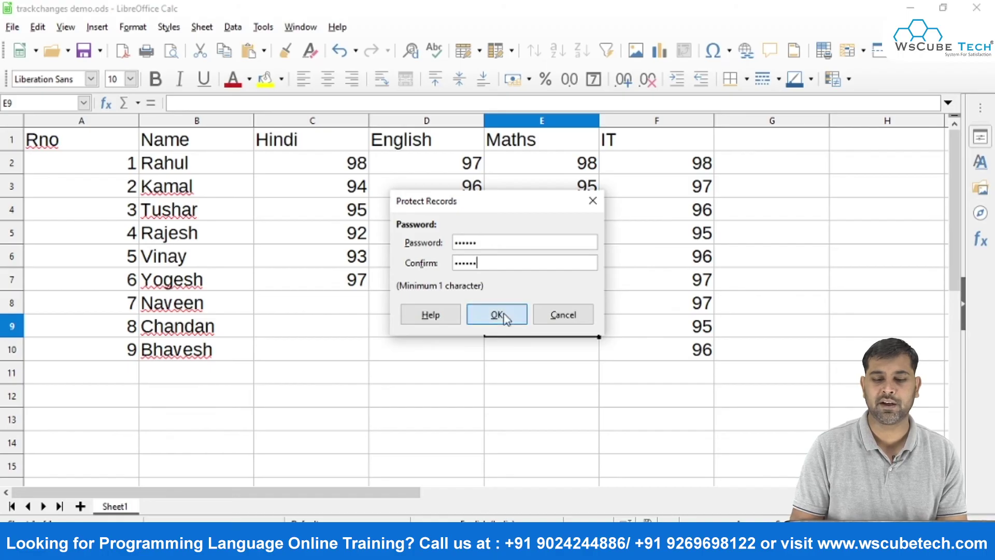
pyautogui.click(361, 300)
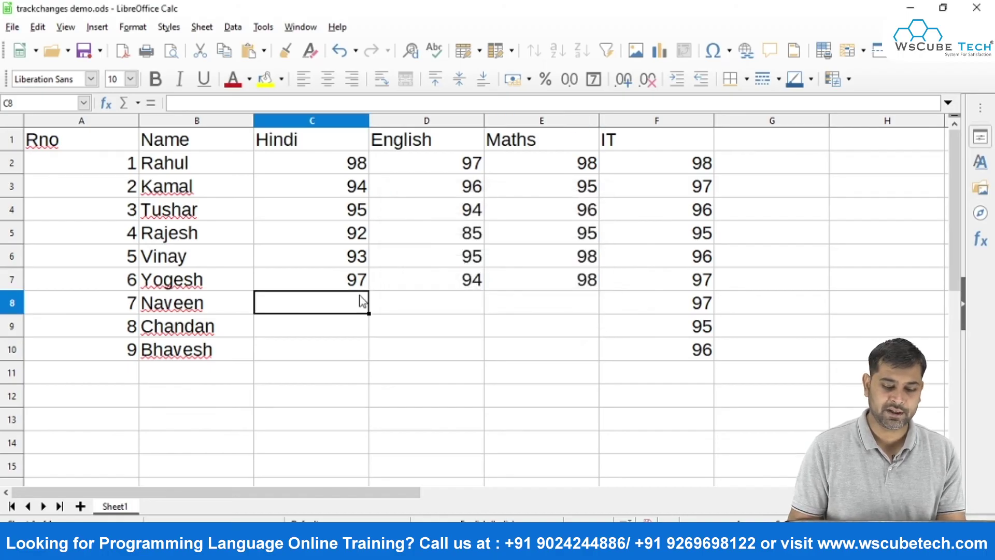
# Close and reopen trackchanges demo.ods, then enter 85 as Naveen's Hindi mark in C8.
pyautogui.hotkey('ctrl', 'w')
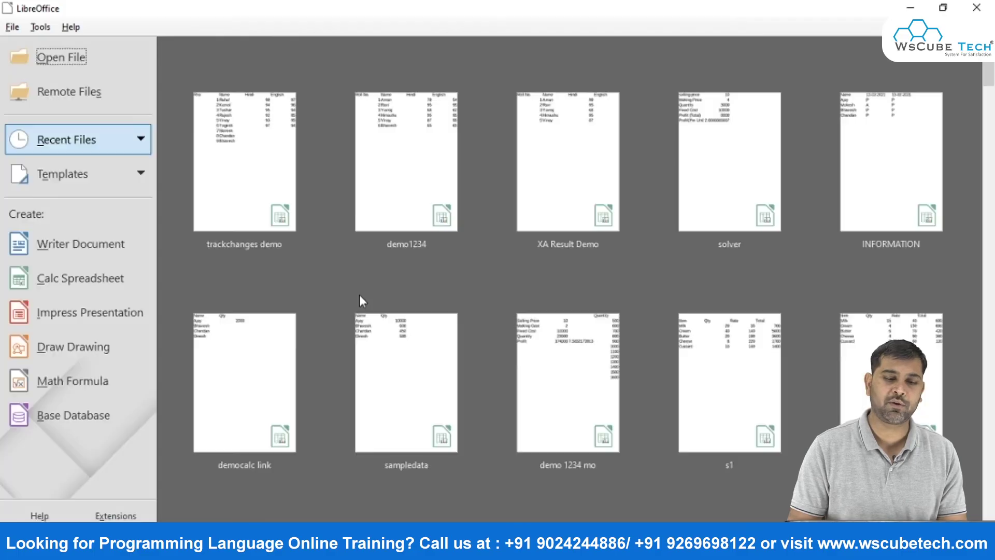
pyautogui.click(258, 207)
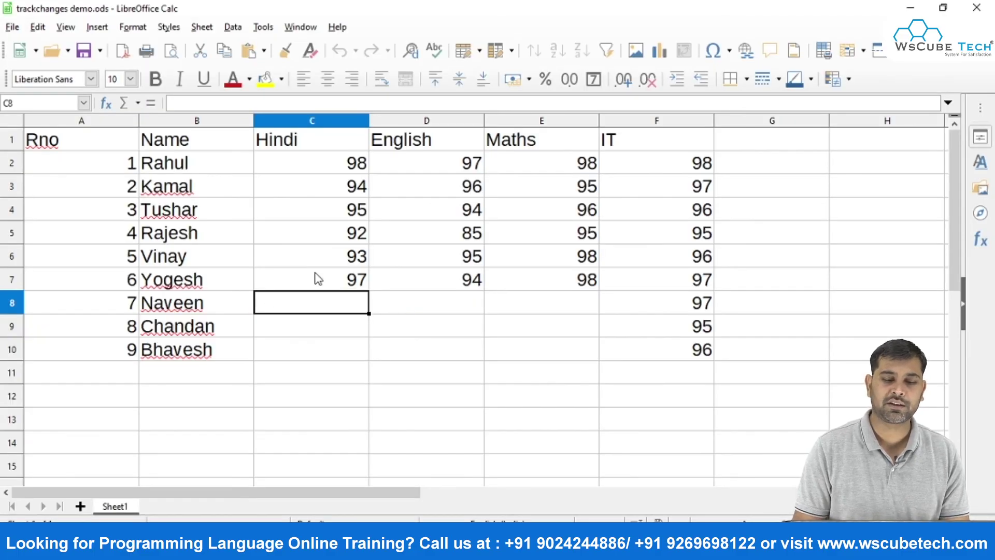
pyautogui.write('85')
pyautogui.press('Return')
pyautogui.click(362, 305)
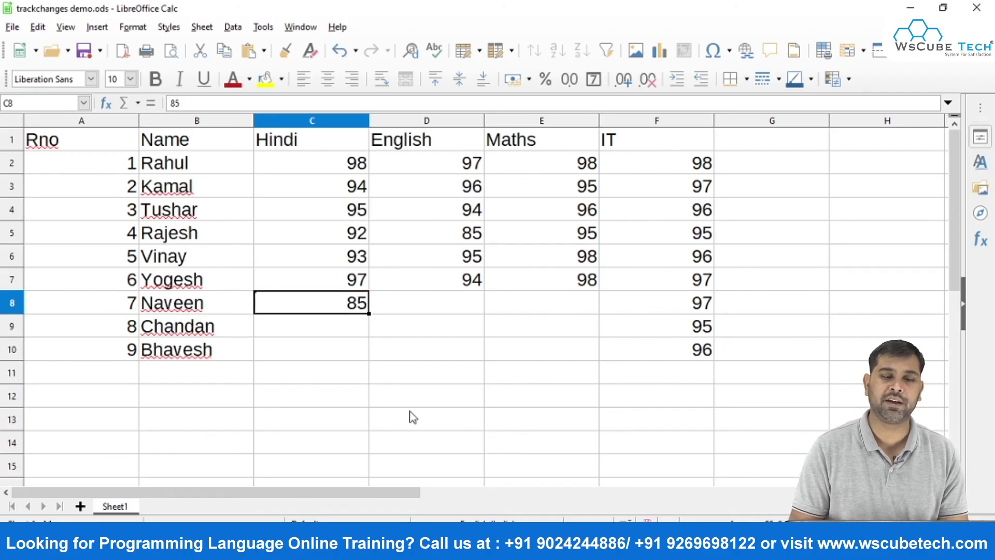
# Attempt to stop change recording, then cancel the password prompt to keep recording on.
pyautogui.click(37, 27)
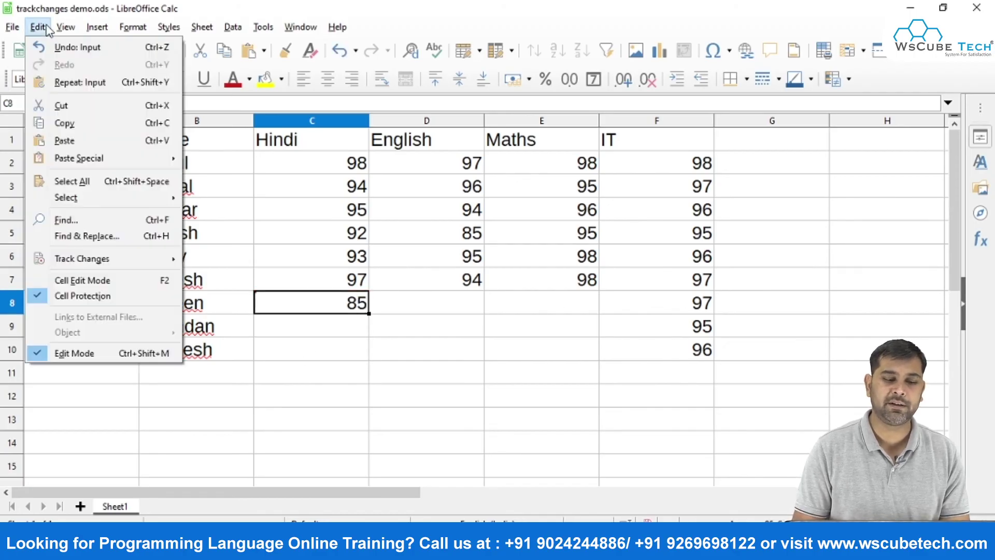
pyautogui.moveTo(122, 262)
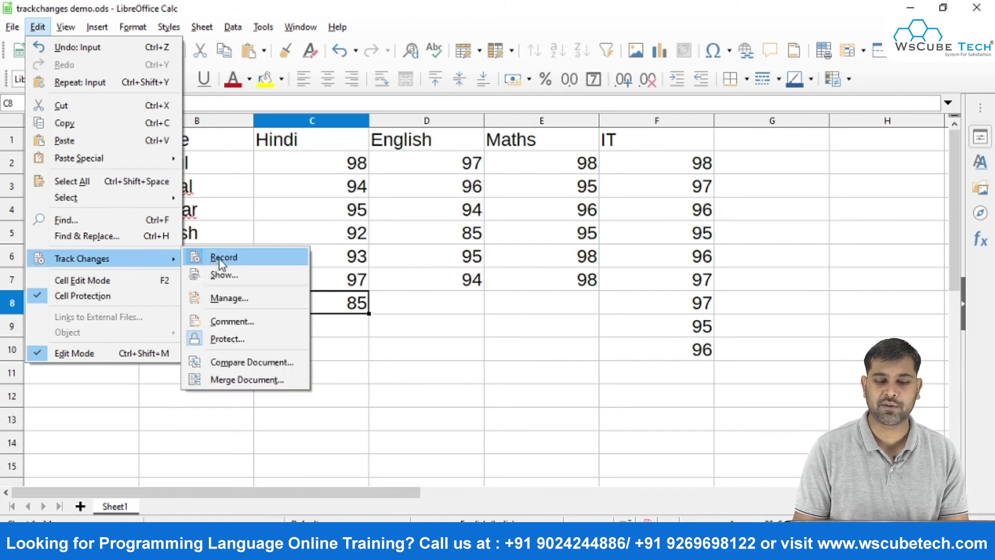
pyautogui.click(219, 259)
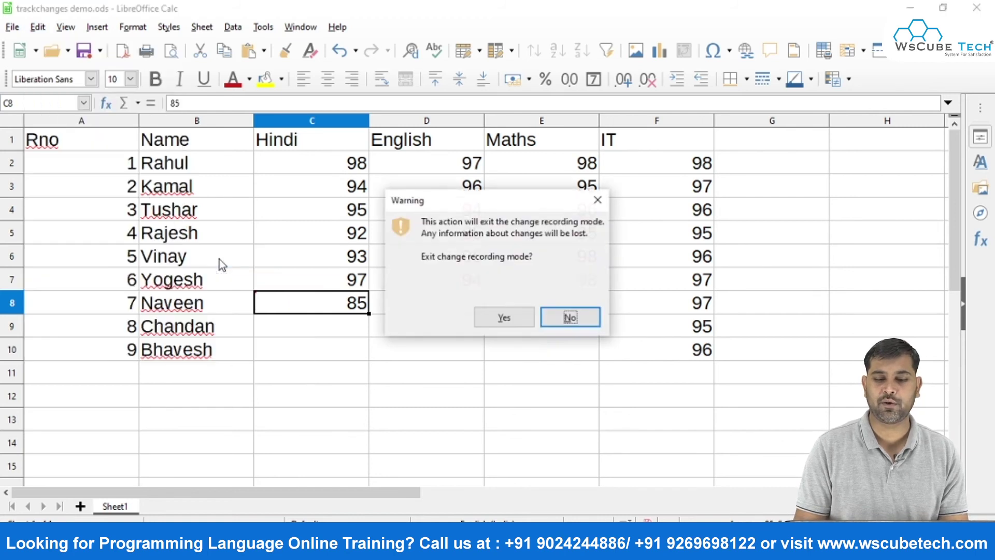
pyautogui.click(505, 323)
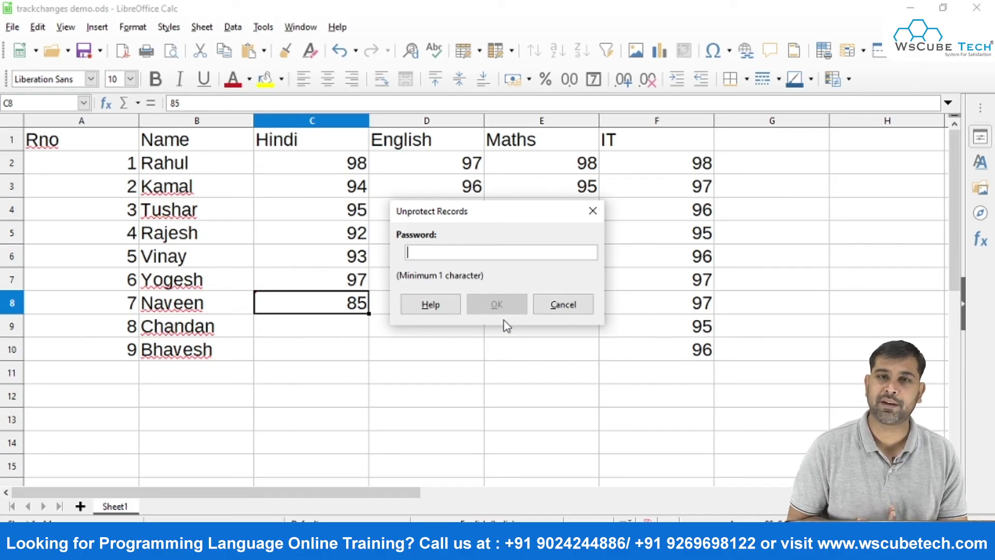
pyautogui.click(549, 304)
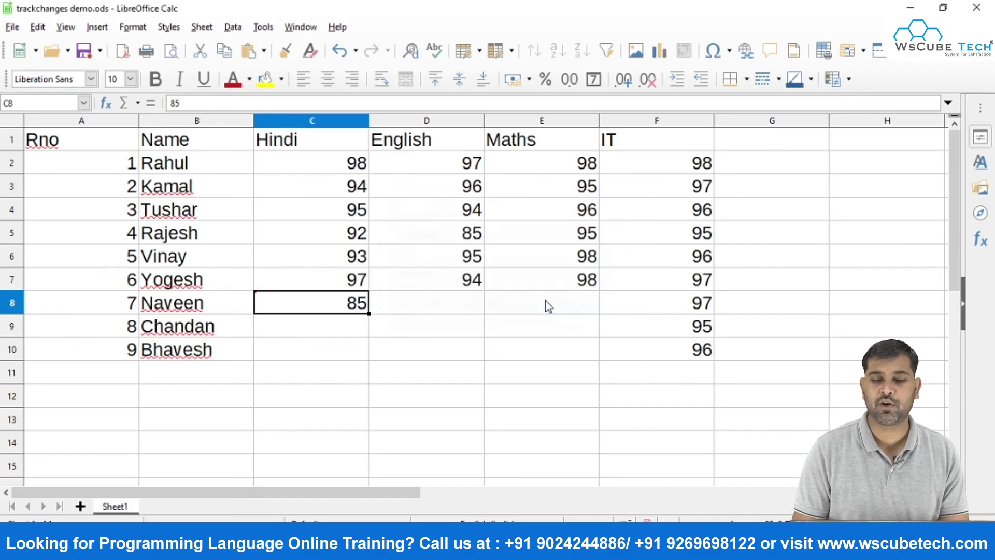
# Enter Hindi marks 98 and 94 for Chandan and Bhavesh in C9:C10.
pyautogui.click(407, 305)
pyautogui.click(340, 317)
pyautogui.write('98')
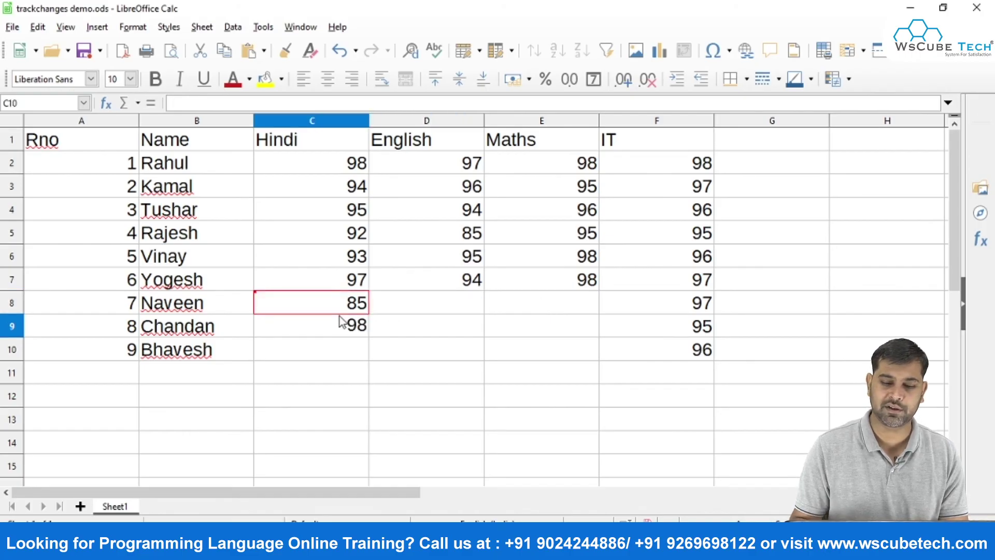
pyautogui.press('Return')
pyautogui.write('94')
pyautogui.press('Return')
# Enter English marks 98, 96, 95 in D8:D10.
pyautogui.press('Right')
pyautogui.press('Up')
pyautogui.press('Up')
pyautogui.press('Up')
pyautogui.write('98')
pyautogui.press('Return')
pyautogui.write('96')
pyautogui.press('Return')
pyautogui.write('95')
pyautogui.press('Return')
# Enter Maths marks 97, 95, 96 in E8:E10.
pyautogui.press('Right')
pyautogui.press('Up')
pyautogui.press('Up')
pyautogui.press('Up')
pyautogui.write('97')
pyautogui.press('Return')
pyautogui.write('95')
pyautogui.press('Return')
pyautogui.write('96')
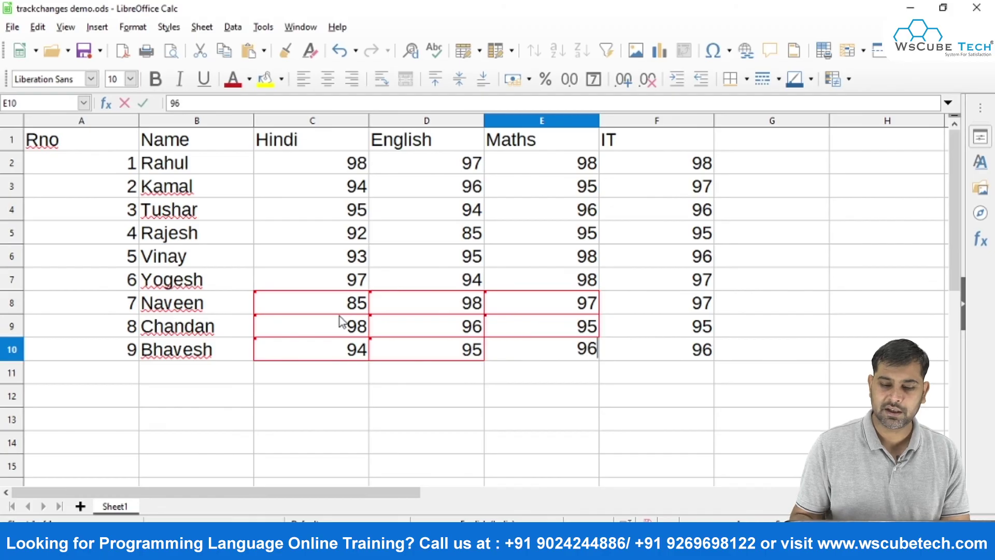
pyautogui.press('Return')
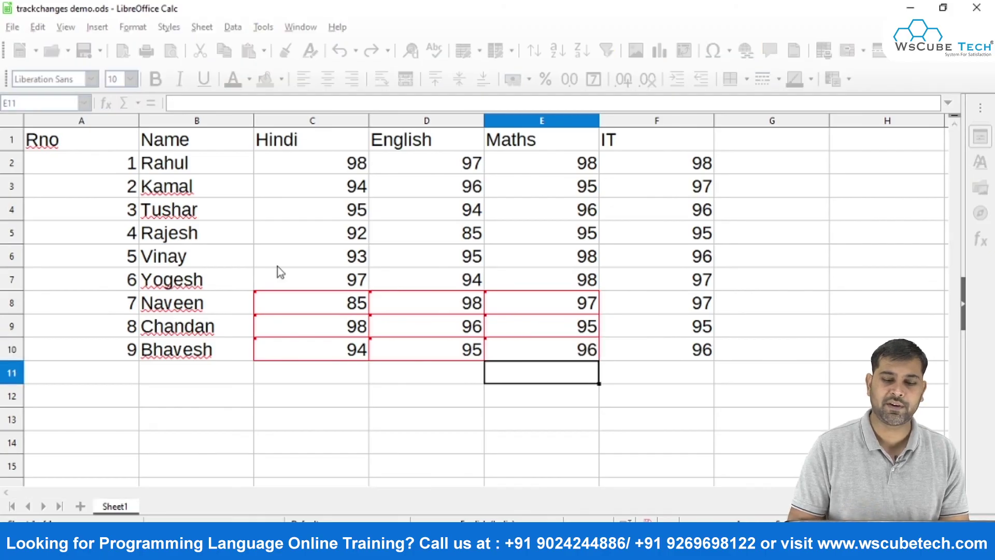
# Review the recorded changes in Edit > Track Changes > Manage and close the list.
pyautogui.click(38, 26)
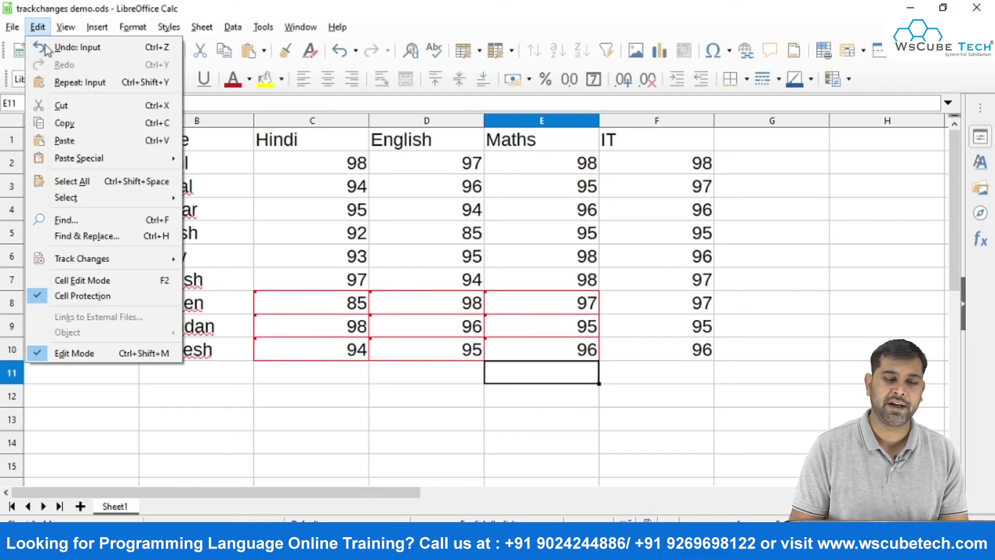
pyautogui.moveTo(98, 263)
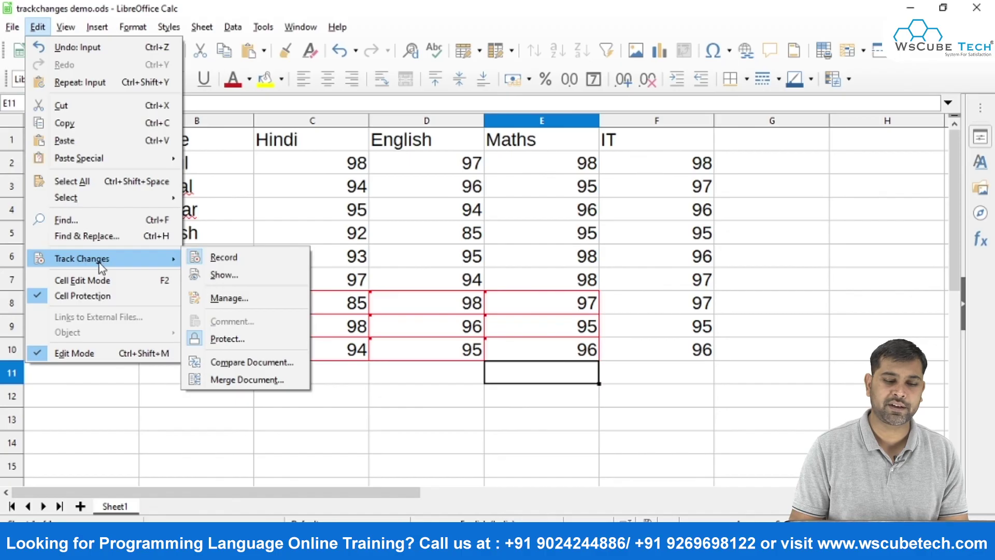
pyautogui.click(224, 299)
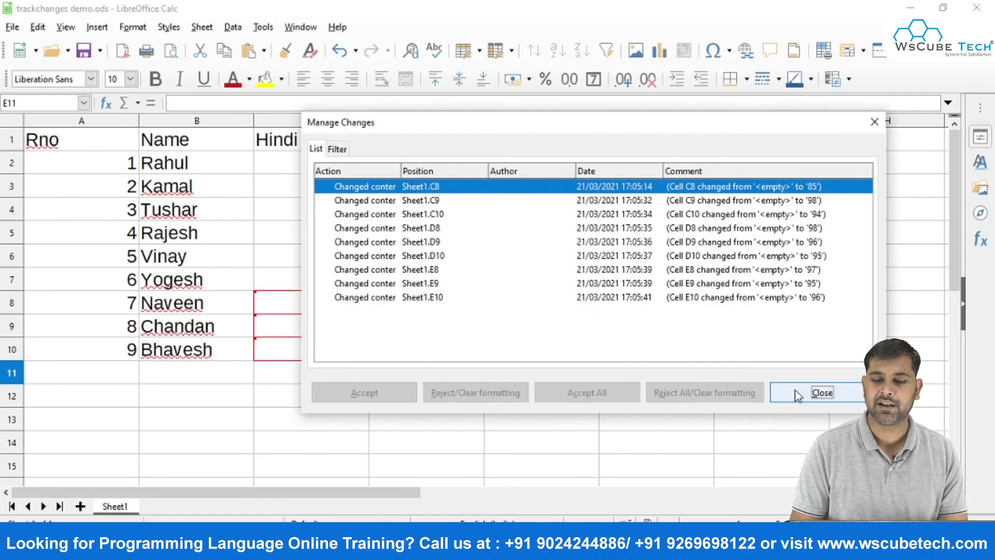
pyautogui.click(819, 392)
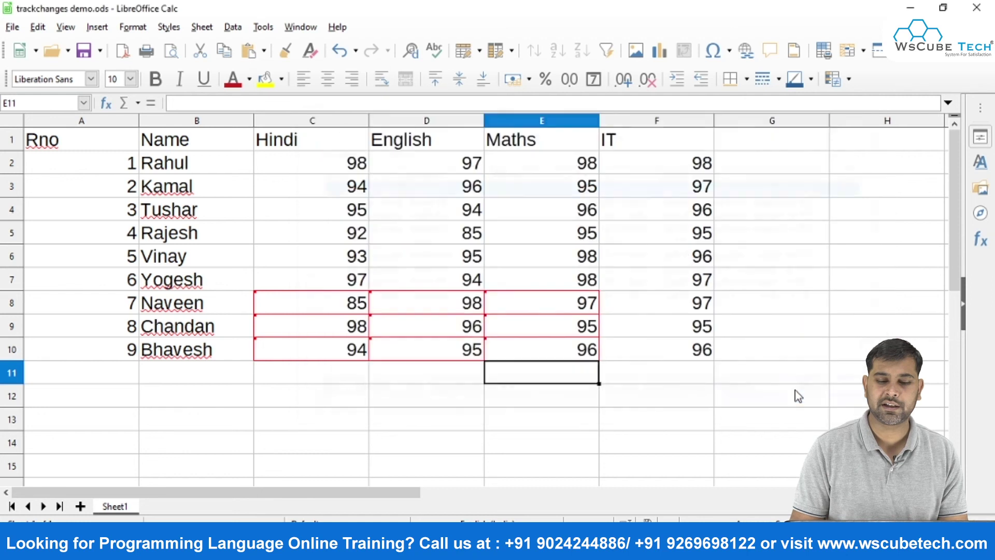
pyautogui.click(376, 374)
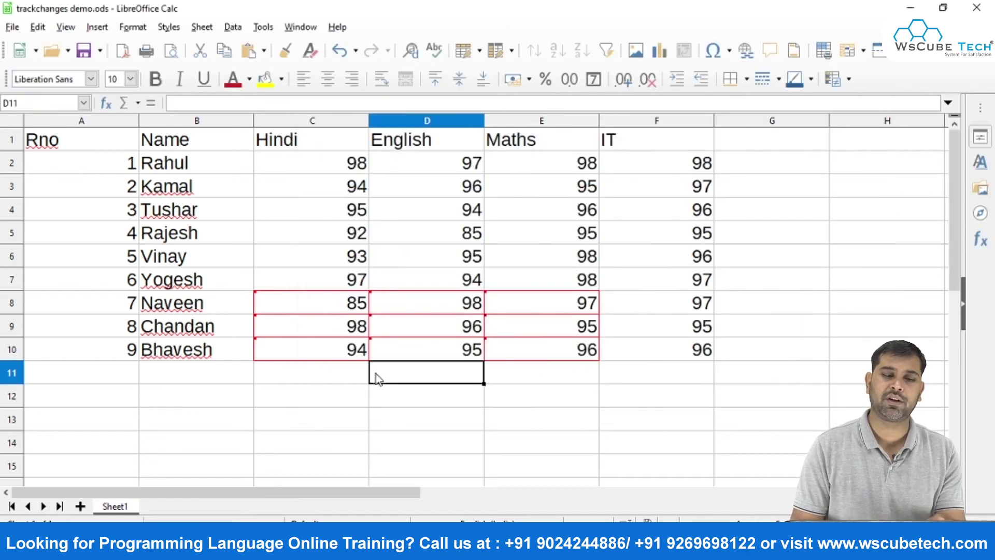
# Switch off change recording, confirming the warning and entering the protection password.
pyautogui.click(39, 28)
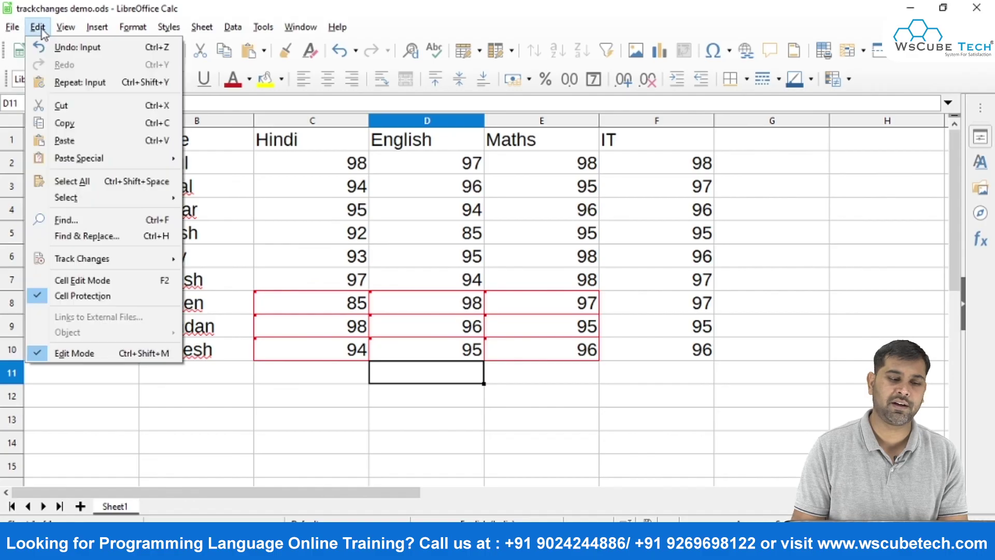
pyautogui.moveTo(155, 258)
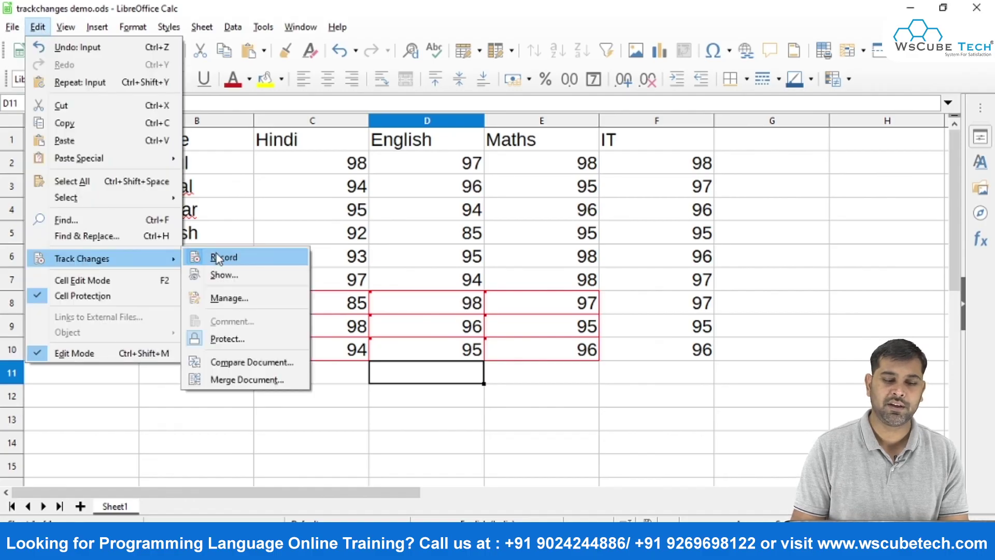
pyautogui.click(244, 259)
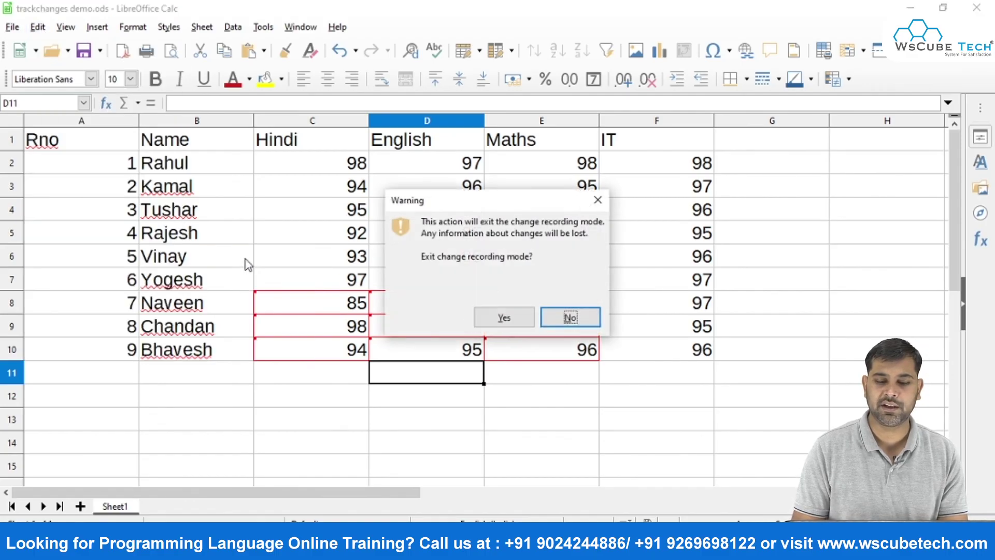
pyautogui.click(518, 316)
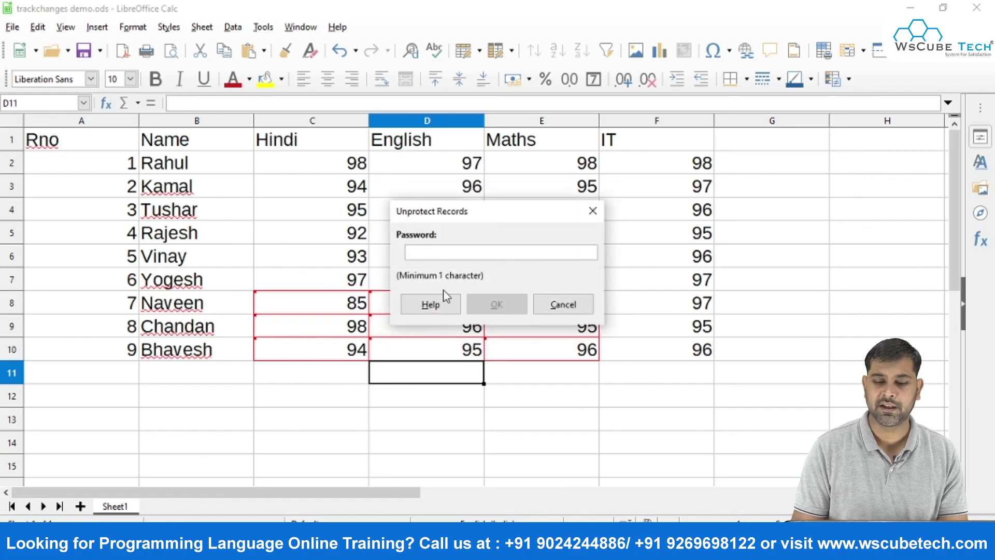
pyautogui.write('123456')
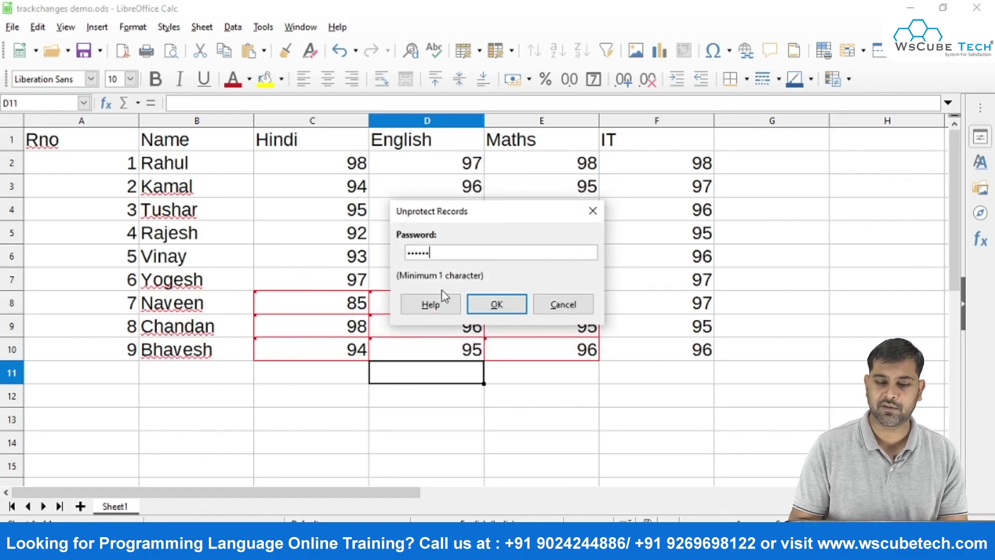
pyautogui.click(509, 307)
# Check the Track Changes options to confirm recording is off.
pyautogui.click(387, 332)
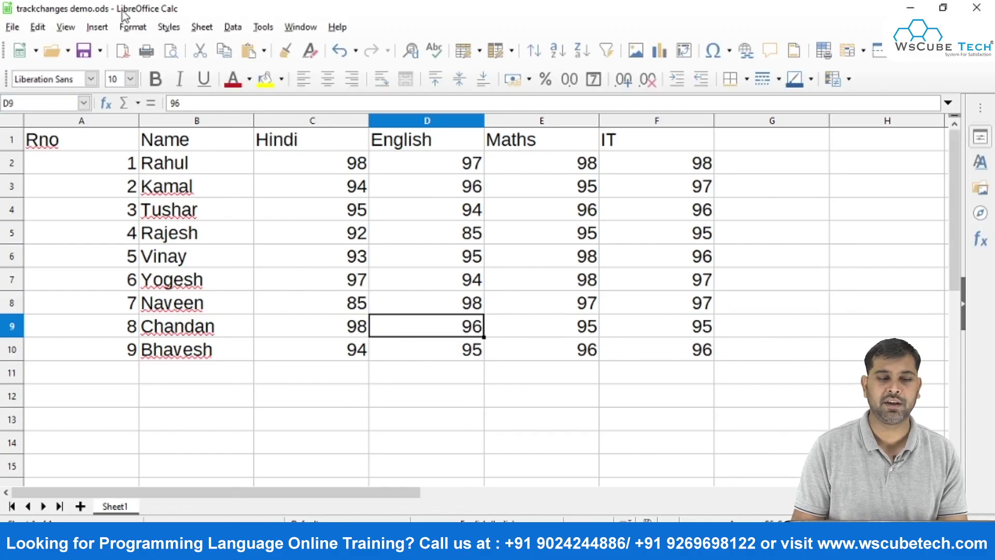
pyautogui.click(37, 27)
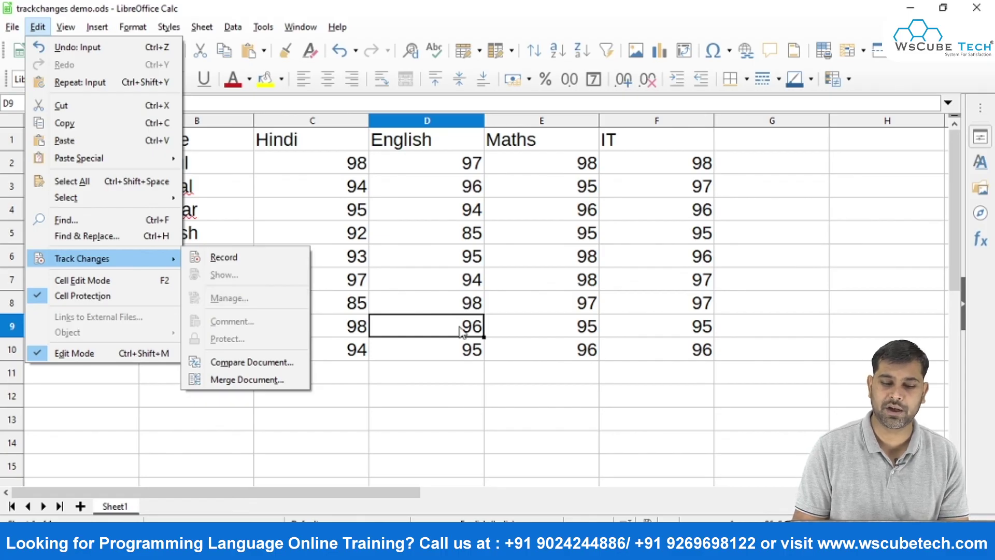
pyautogui.click(528, 337)
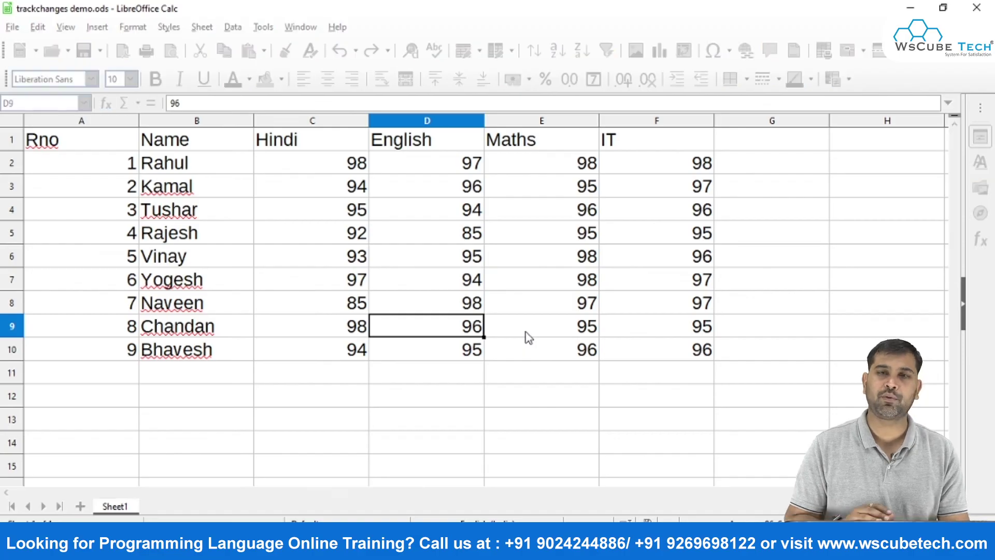